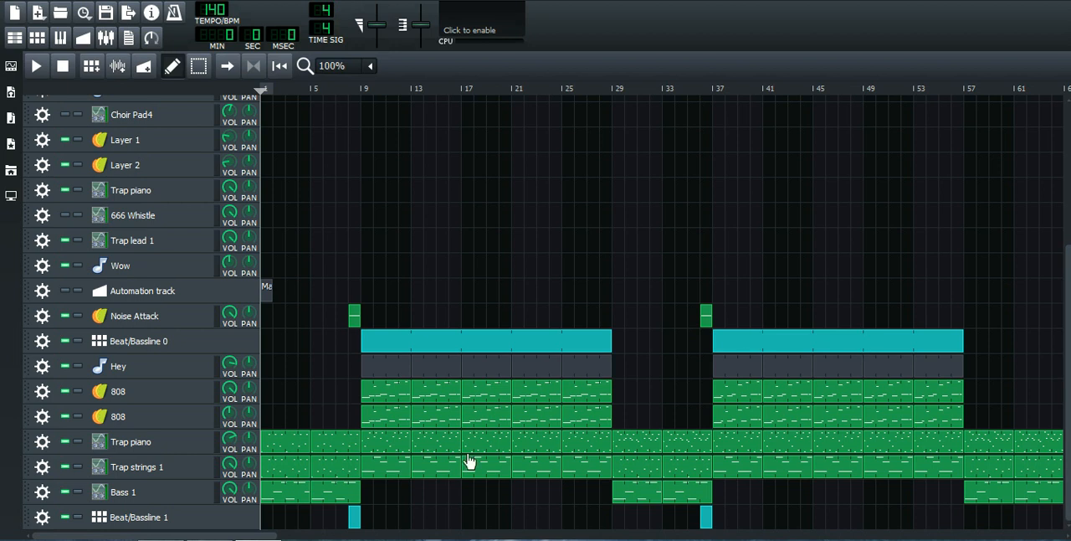
Step: Lower the system volume to 28 and play the song from the beginning with the automation track muted
{"action": "mouse_move", "coordinate": [246, 537]}
{"action": "left_mouse_down"}
{"action": "mouse_move", "coordinate": [429, 536]}
{"action": "mouse_move", "coordinate": [245, 537]}
{"action": "left_mouse_up"}
{"action": "key", "text": "XF86AudioLowerVolume"}
{"action": "key", "text": "XF86AudioLowerVolume"}
{"action": "key", "text": "XF86AudioLowerVolume"}
{"action": "key", "text": "XF86AudioLowerVolume"}
{"action": "key", "text": "XF86AudioLowerVolume"}
{"action": "key", "text": "XF86AudioLowerVolume"}
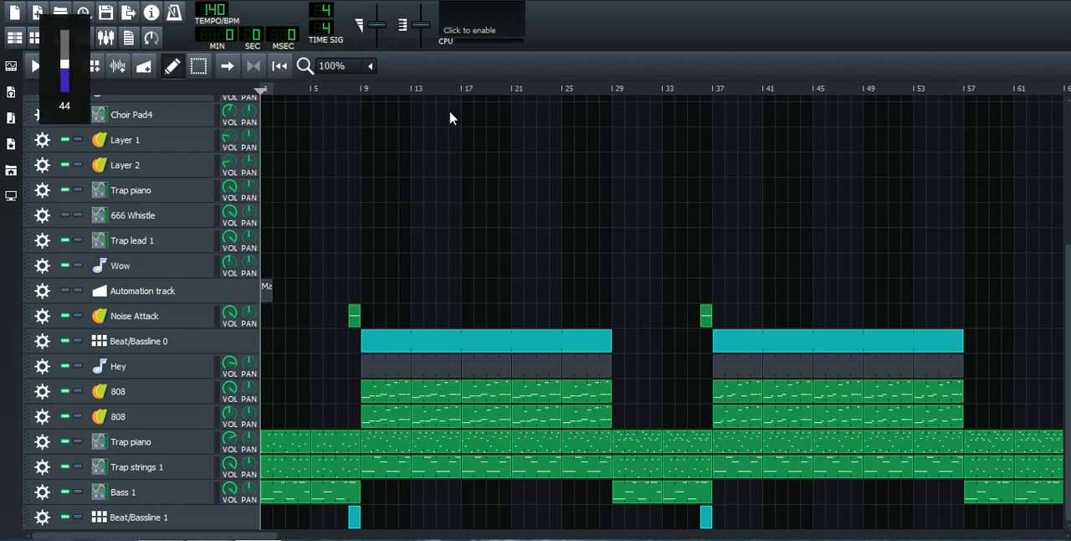
{"action": "key", "text": "XF86AudioLowerVolume"}
{"action": "key", "text": "XF86AudioLowerVolume"}
{"action": "key", "text": "XF86AudioLowerVolume"}
{"action": "key", "text": "XF86AudioLowerVolume"}
{"action": "key", "text": "XF86AudioLowerVolume"}
{"action": "key", "text": "XF86AudioLowerVolume"}
{"action": "key", "text": "XF86AudioLowerVolume"}
{"action": "key", "text": "XF86AudioRaiseVolume"}
{"action": "key", "text": "XF86AudioRaiseVolume"}
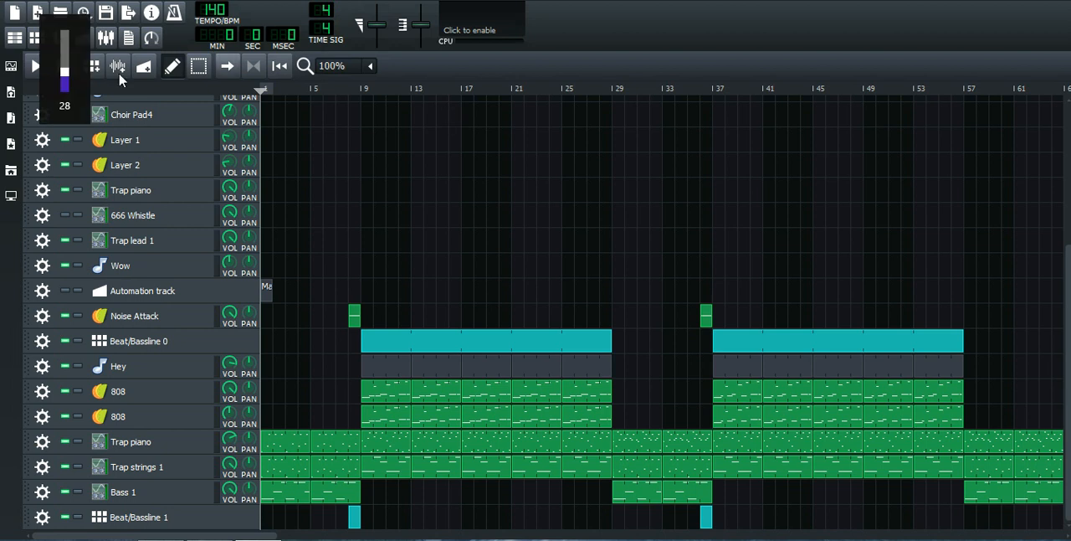
{"action": "left_click", "coordinate": [35, 72]}
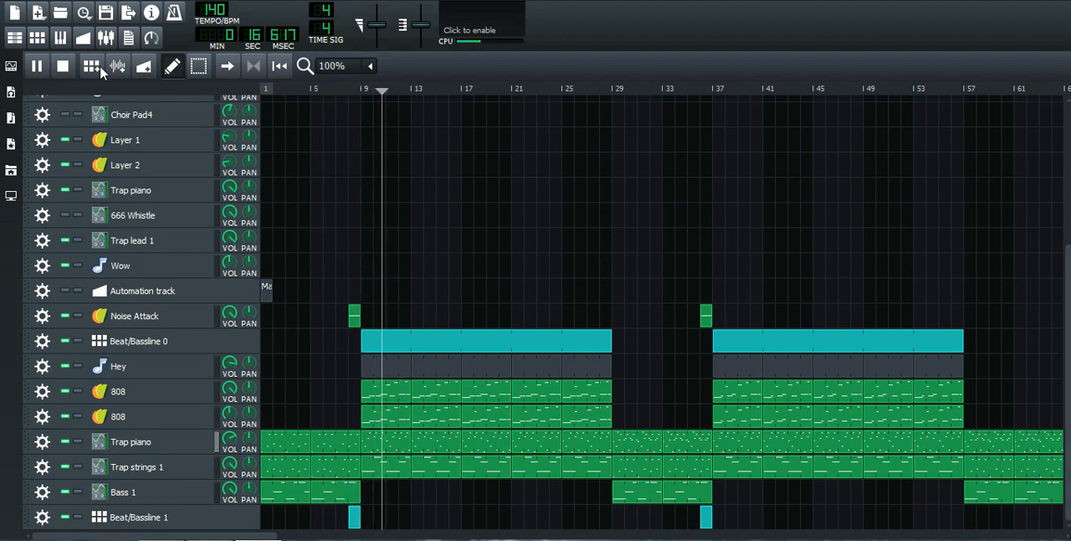
{"action": "left_click", "coordinate": [63, 68]}
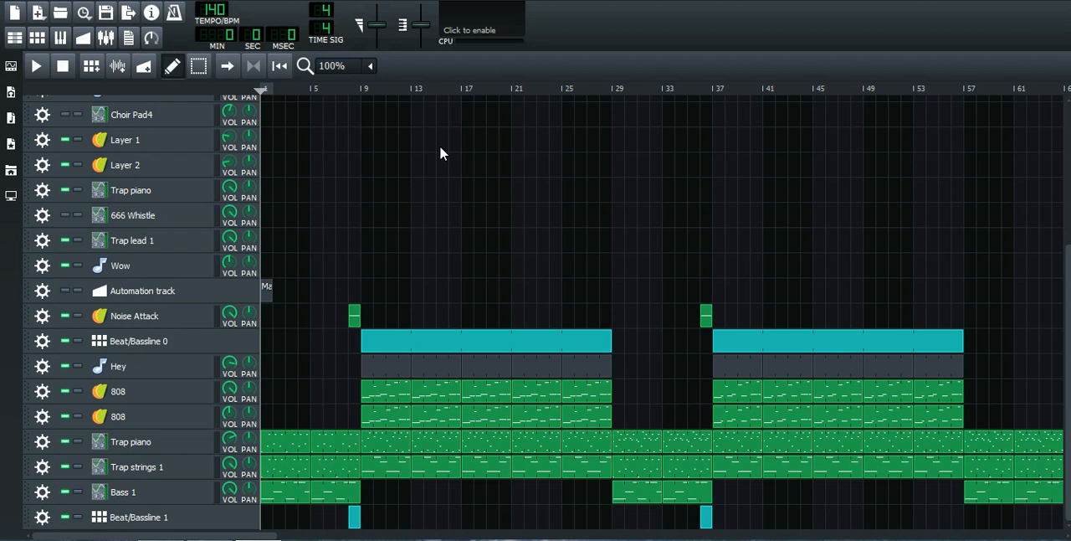
Step: Unmute the automation track and play the song from the beginning while raising the system volume to 50
{"action": "left_click", "coordinate": [64, 292]}
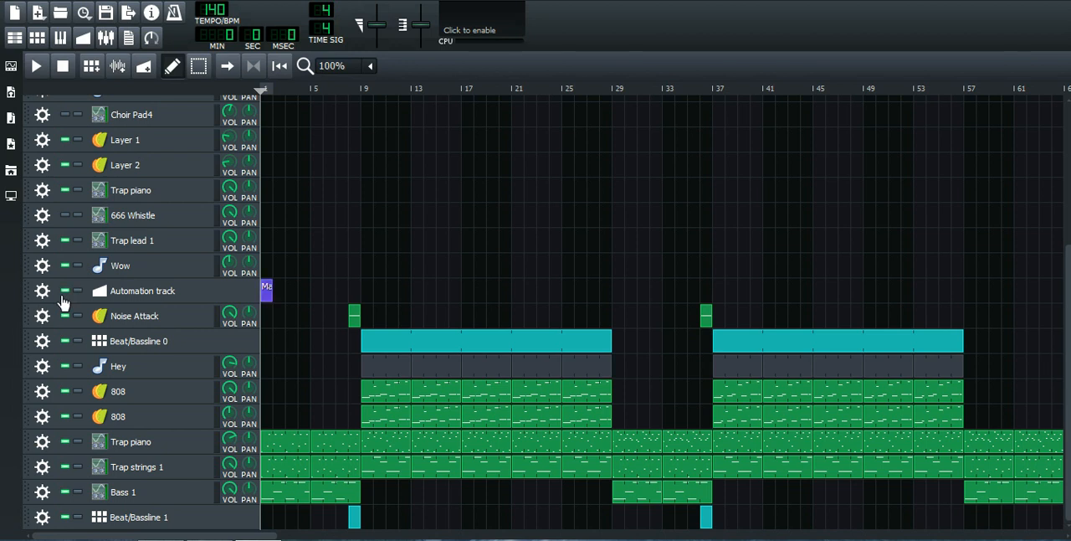
{"action": "left_click", "coordinate": [37, 69]}
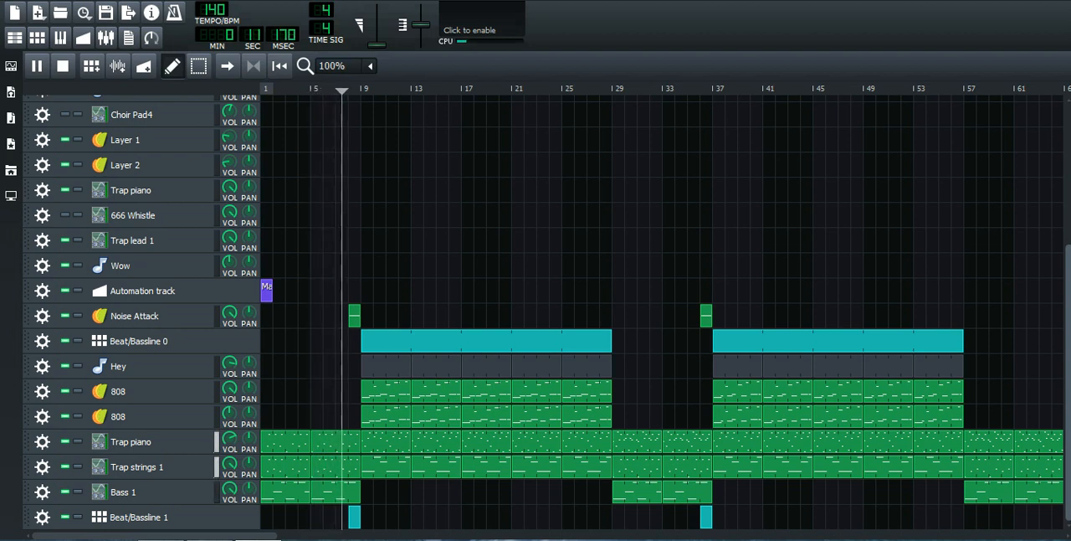
{"action": "key", "text": "XF86AudioRaiseVolume"}
{"action": "key", "text": "XF86AudioRaiseVolume"}
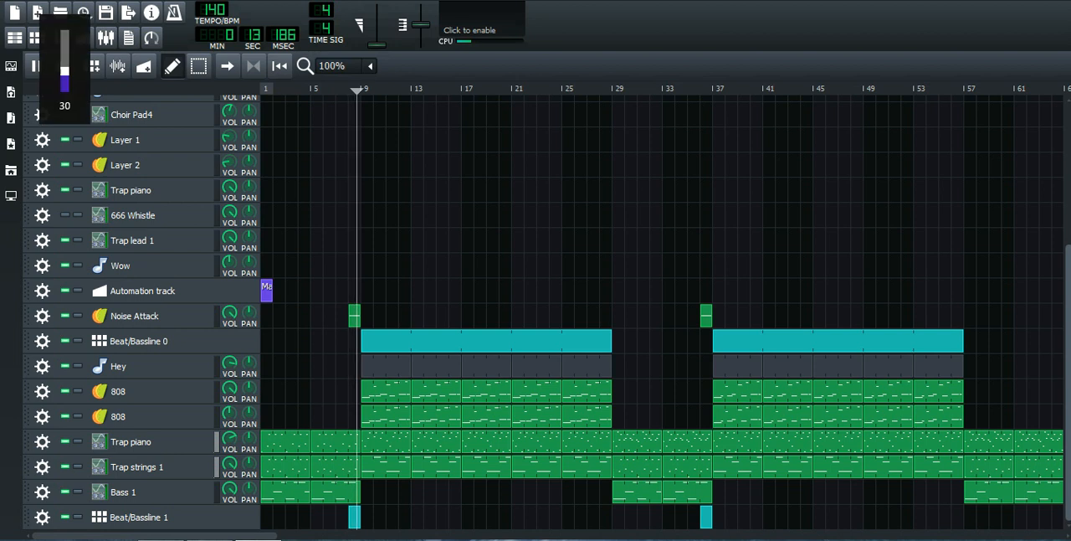
{"action": "key", "text": "XF86AudioRaiseVolume"}
{"action": "key", "text": "XF86AudioRaiseVolume"}
{"action": "key", "text": "XF86AudioRaiseVolume"}
{"action": "key", "text": "XF86AudioRaiseVolume"}
{"action": "key", "text": "XF86AudioRaiseVolume"}
{"action": "key", "text": "XF86AudioRaiseVolume"}
{"action": "key", "text": "XF86AudioRaiseVolume"}
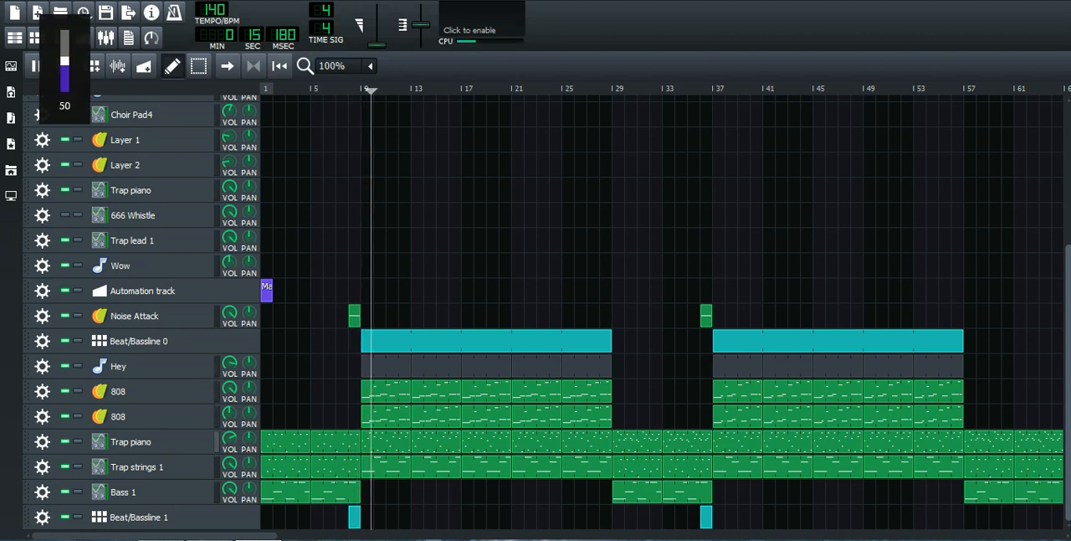
{"action": "left_click", "coordinate": [63, 72]}
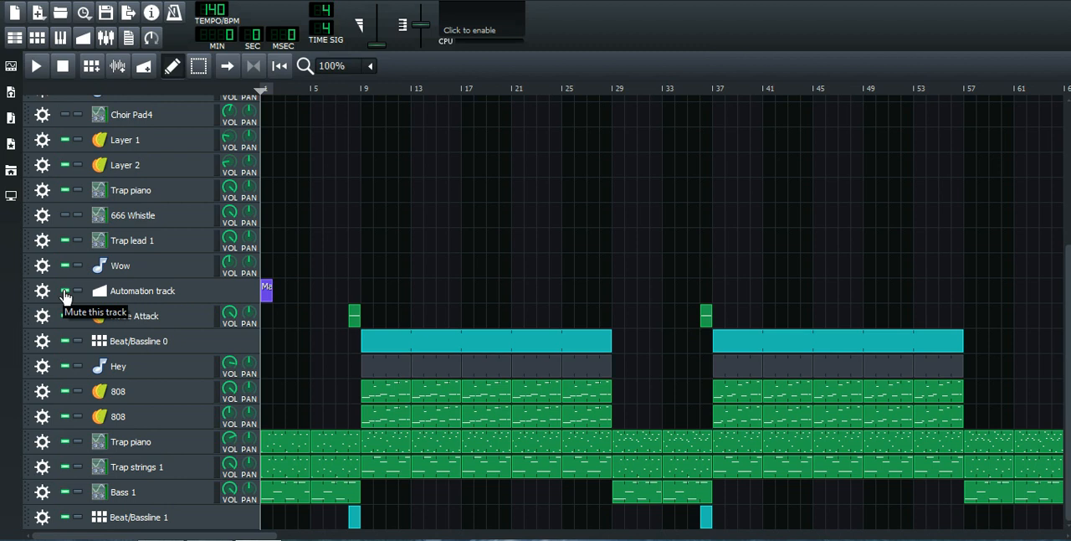
Step: With the automation track muted, raise the master volume to mid-range and bring it back down to its minimum
{"action": "left_click", "coordinate": [377, 48]}
{"action": "left_click_drag", "start_coordinate": [376, 44], "coordinate": [376, 30]}
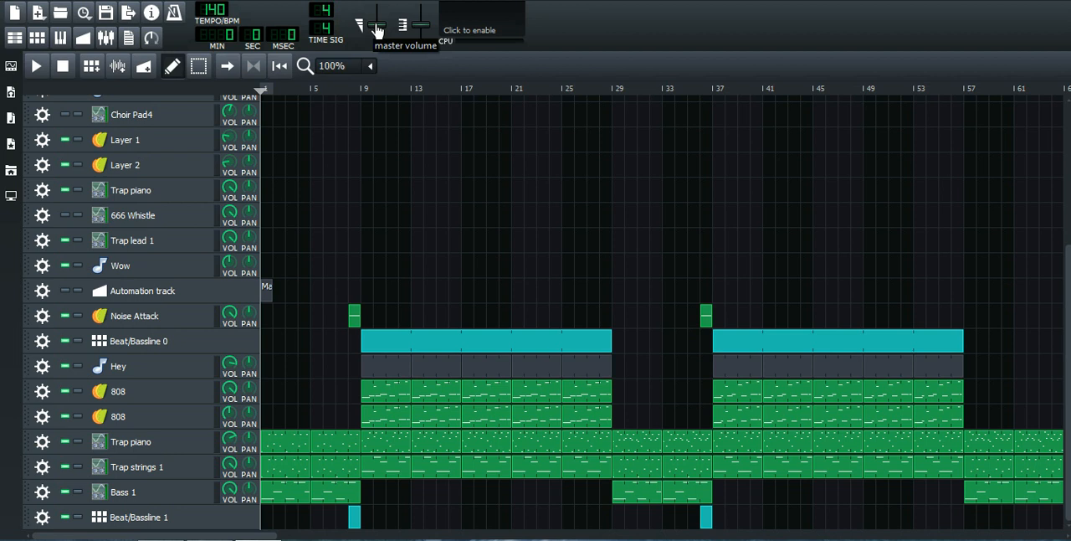
{"action": "left_click", "coordinate": [377, 31]}
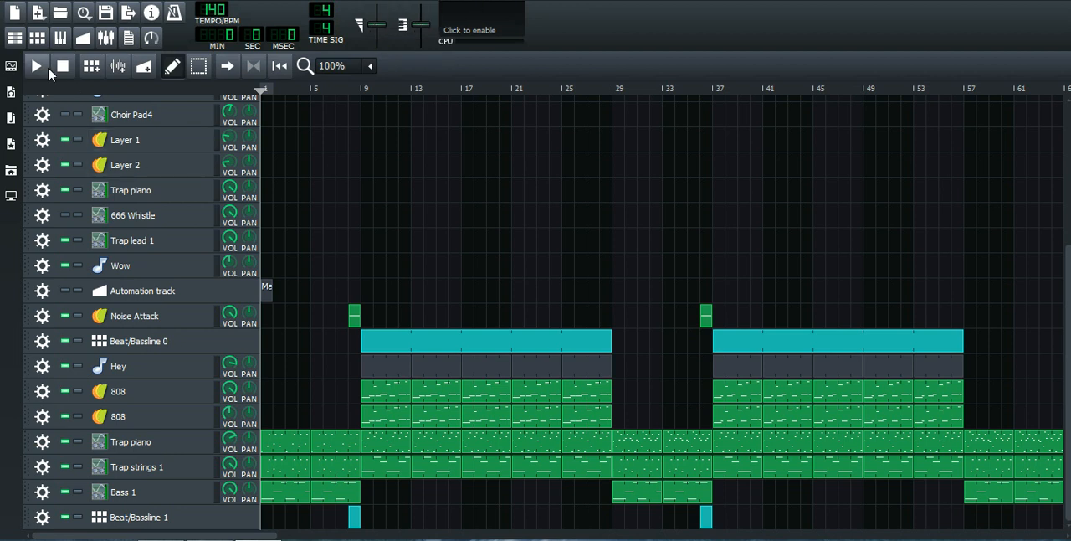
{"action": "left_click_drag", "start_coordinate": [375, 28], "coordinate": [376, 48]}
Step: Create a master volume automation clip at bar 2 of the automation track and lower its starting point to near 0
{"action": "mouse_move", "coordinate": [381, 48]}
{"action": "left_mouse_down"}
{"action": "mouse_move", "coordinate": [271, 298]}
{"action": "mouse_move", "coordinate": [279, 288]}
{"action": "left_mouse_up"}
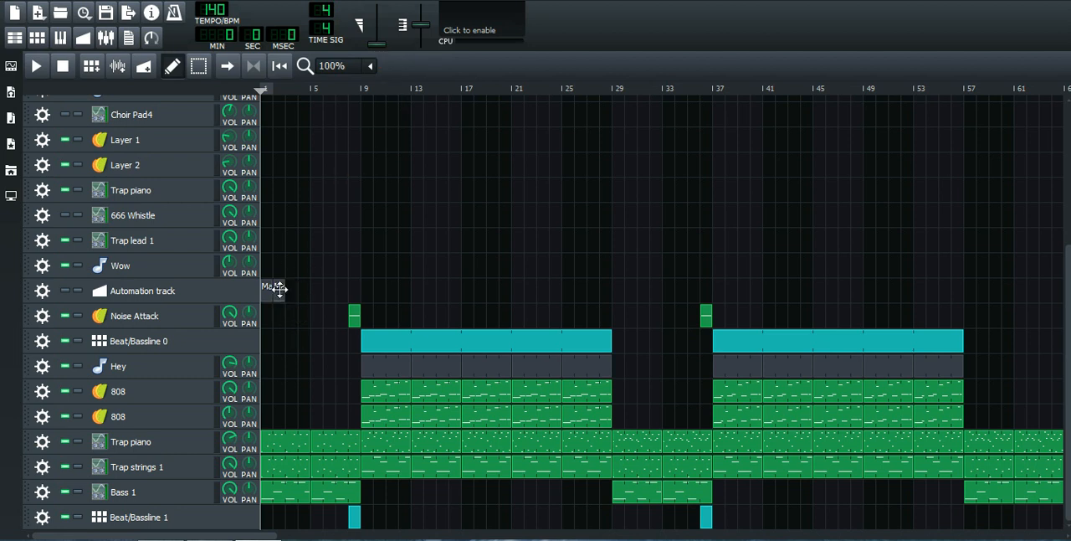
{"action": "double_click", "coordinate": [279, 288]}
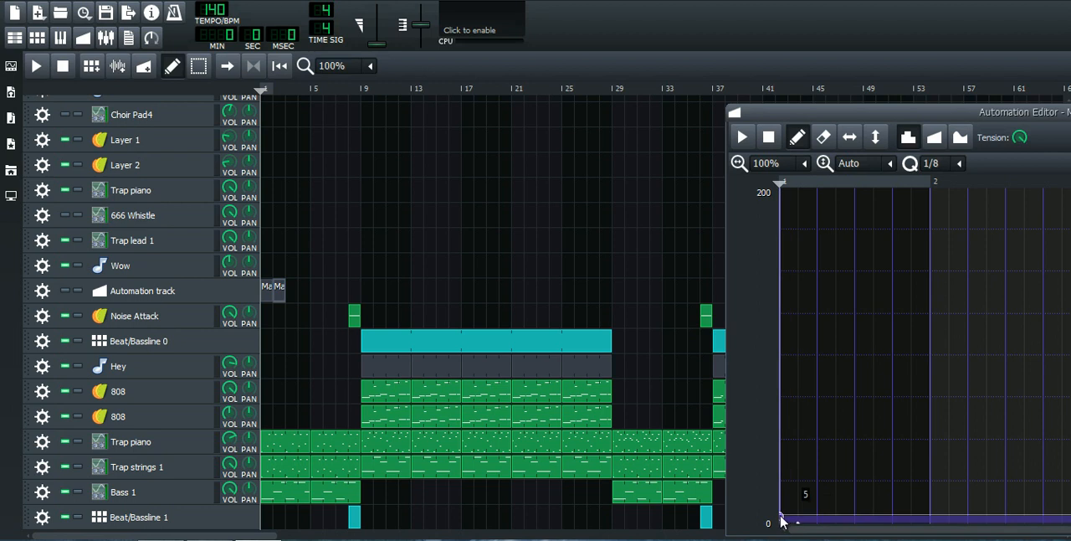
{"action": "left_click_drag", "start_coordinate": [780, 517], "coordinate": [780, 519]}
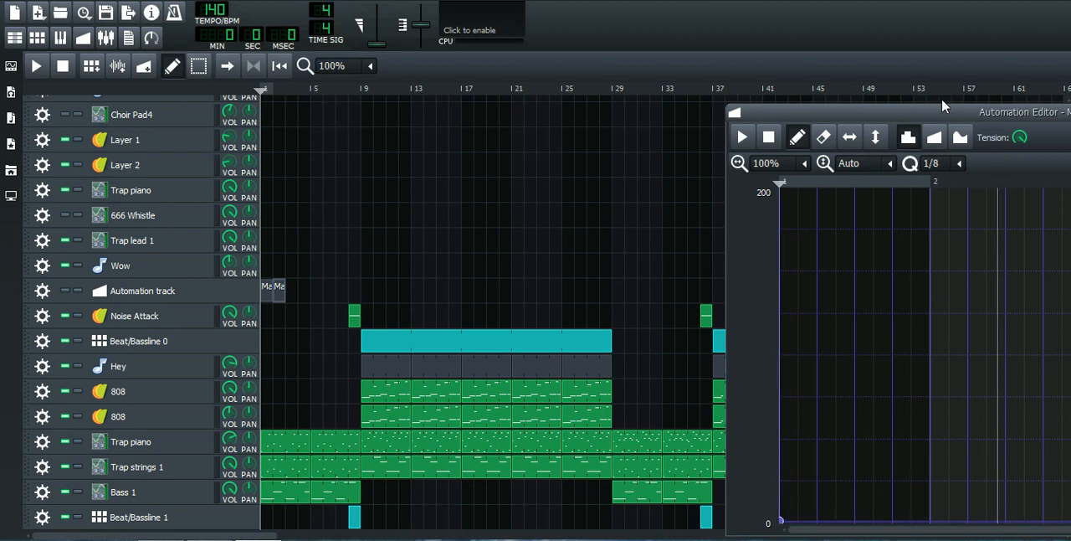
{"action": "left_click_drag", "start_coordinate": [940, 114], "coordinate": [395, 94]}
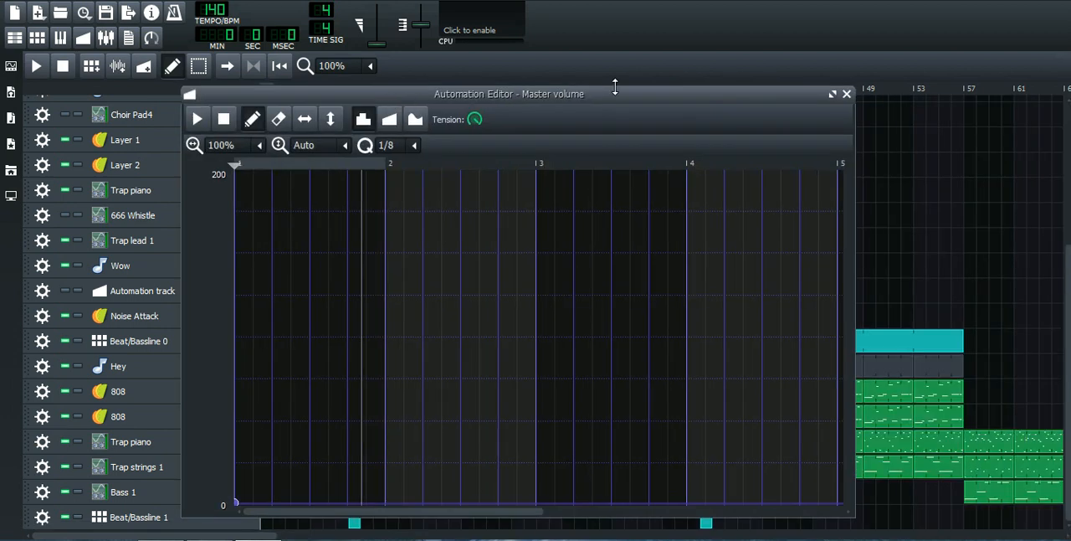
{"action": "left_click", "coordinate": [846, 94]}
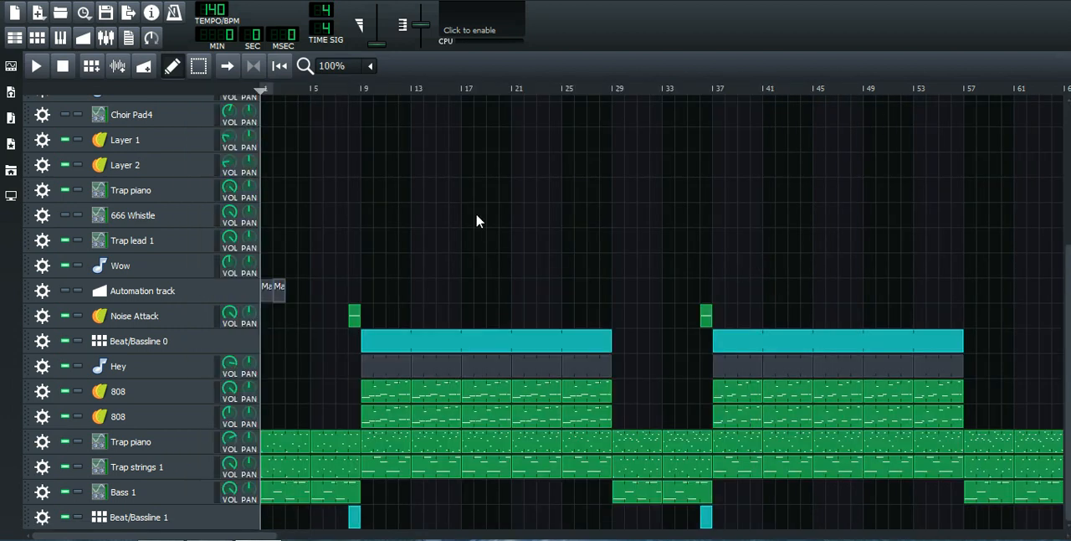
Step: Delete the bar 2 clip from the automation track and unmute the track
{"action": "right_click", "coordinate": [283, 295]}
{"action": "left_click", "coordinate": [303, 325]}
{"action": "left_click", "coordinate": [67, 290]}
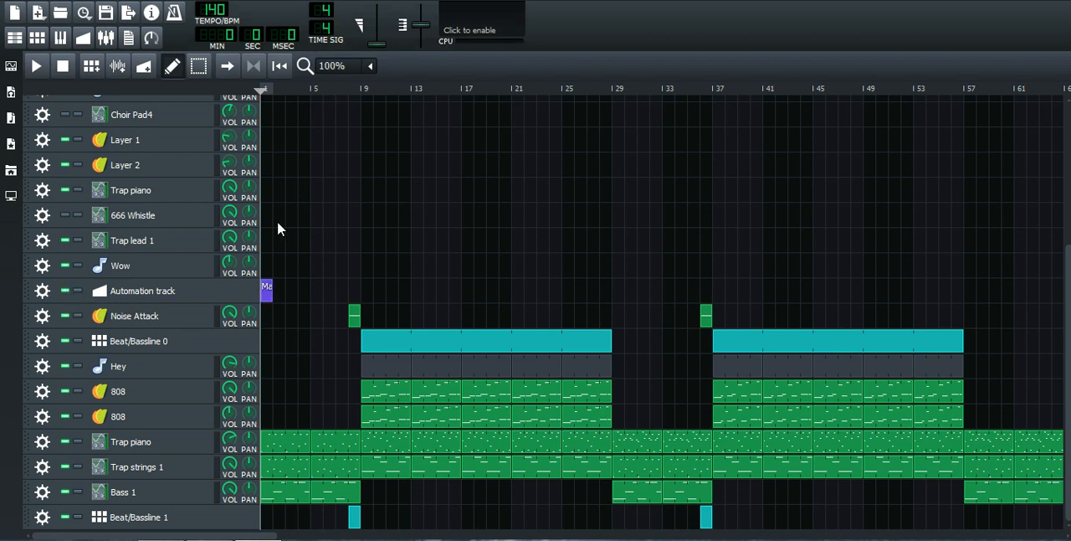
Step: Solo the Trap piano track above Trap strings 1 and play it briefly at a system volume of 50
{"action": "key", "text": "XF86AudioLowerVolume"}
{"action": "key", "text": "XF86AudioLowerVolume"}
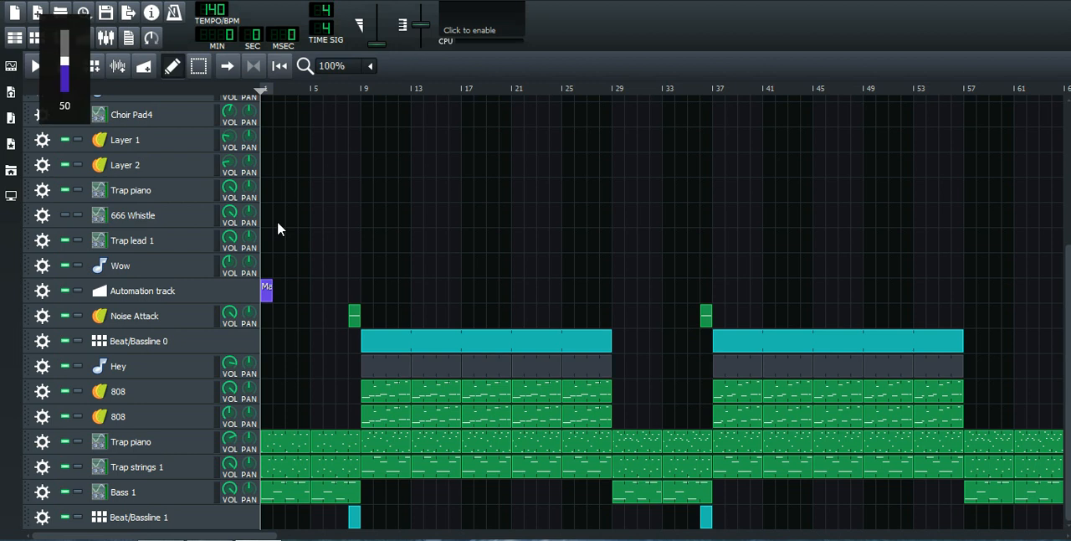
{"action": "key", "text": "XF86AudioRaiseVolume"}
{"action": "key", "text": "XF86AudioRaiseVolume"}
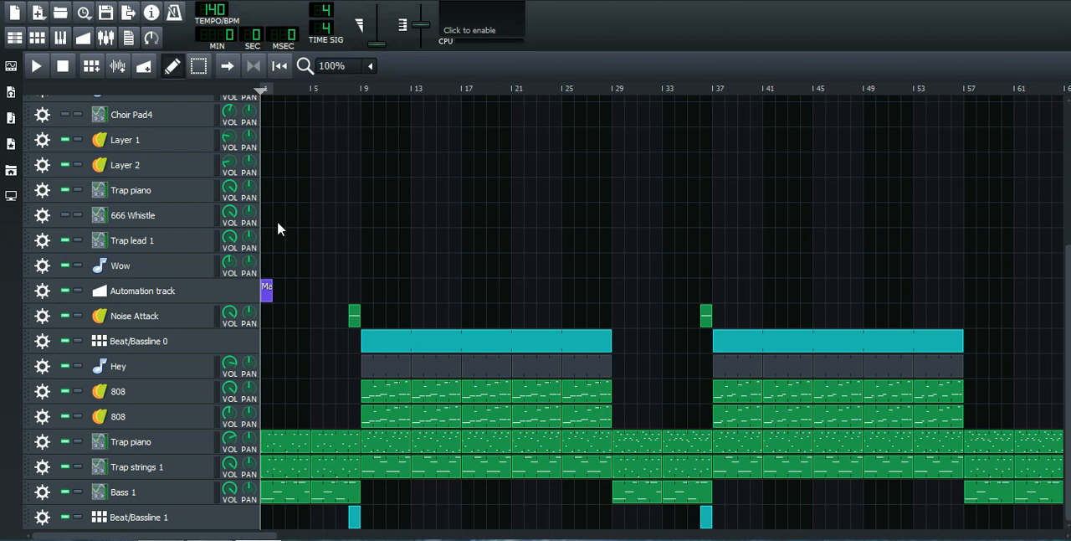
{"action": "key", "text": "XF86AudioRaiseVolume"}
{"action": "left_click", "coordinate": [78, 443]}
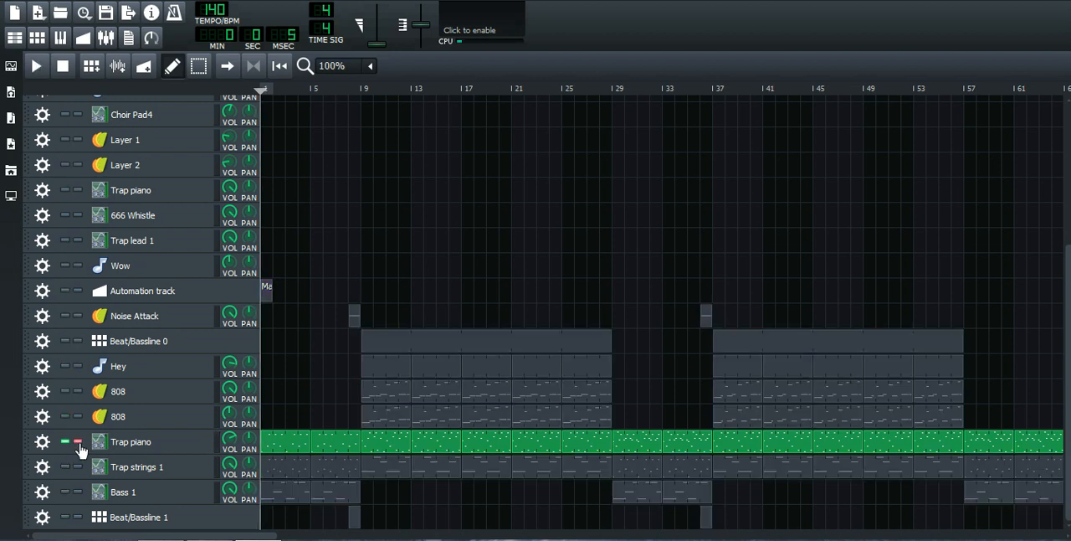
{"action": "key", "text": "XF86AudioLowerVolume"}
{"action": "key", "text": "XF86AudioLowerVolume"}
{"action": "key", "text": "XF86AudioRaiseVolume"}
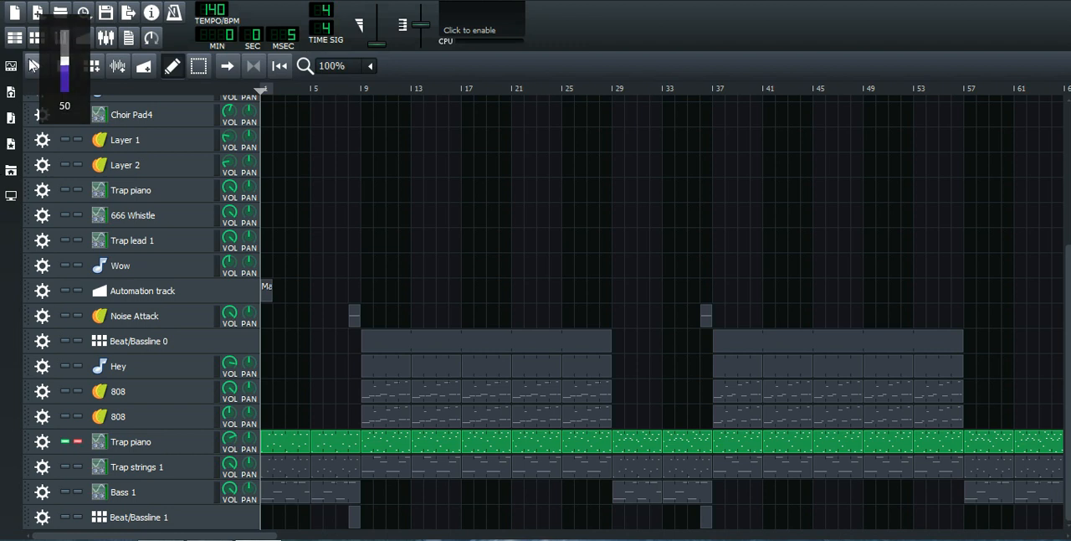
{"action": "left_click", "coordinate": [34, 66]}
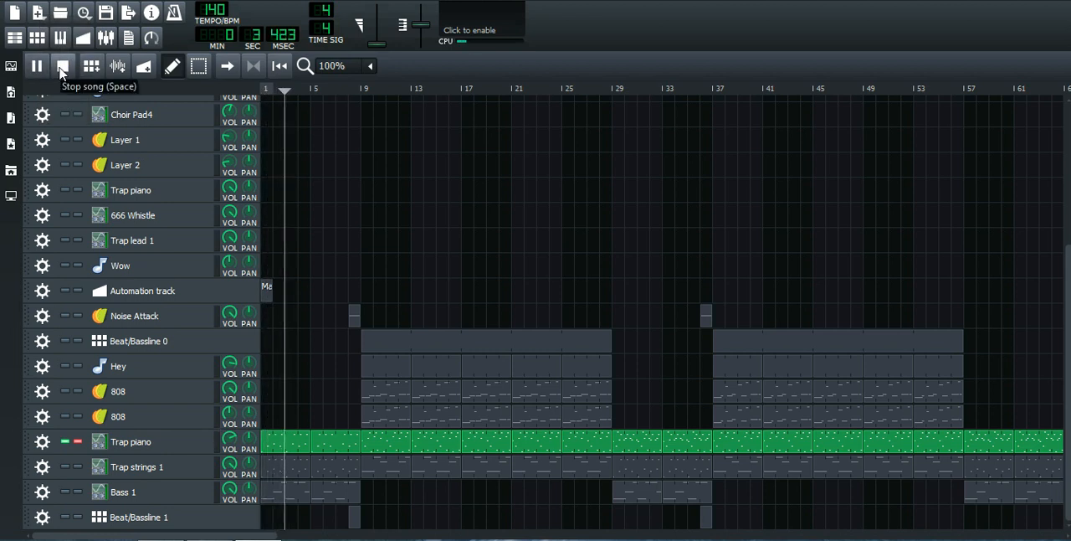
{"action": "left_click", "coordinate": [62, 66]}
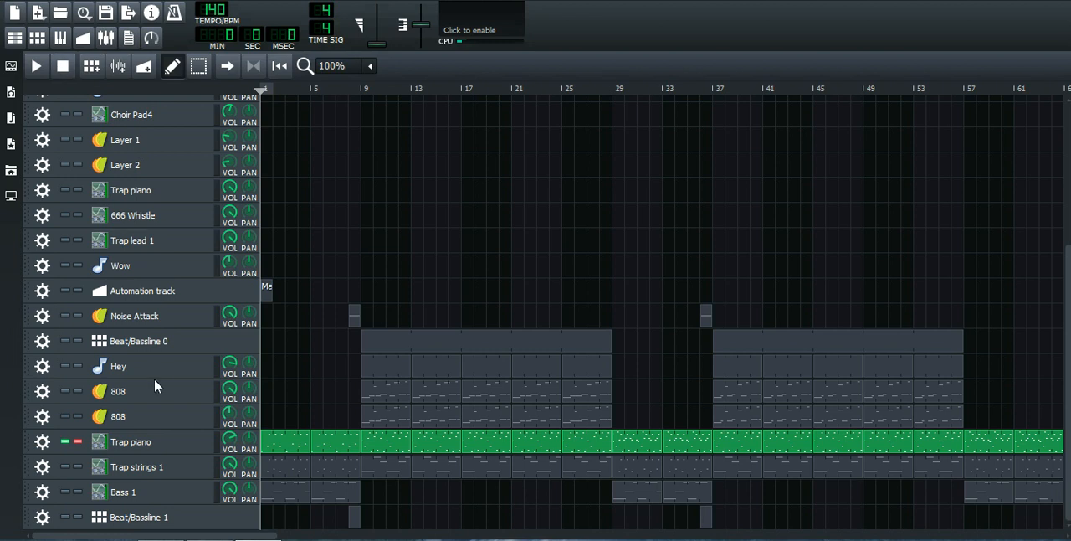
Step: Turn off solo on the Trap piano track and play the full arrangement from about bar 9
{"action": "left_click", "coordinate": [77, 441]}
{"action": "left_click", "coordinate": [364, 94]}
{"action": "key", "text": "space"}
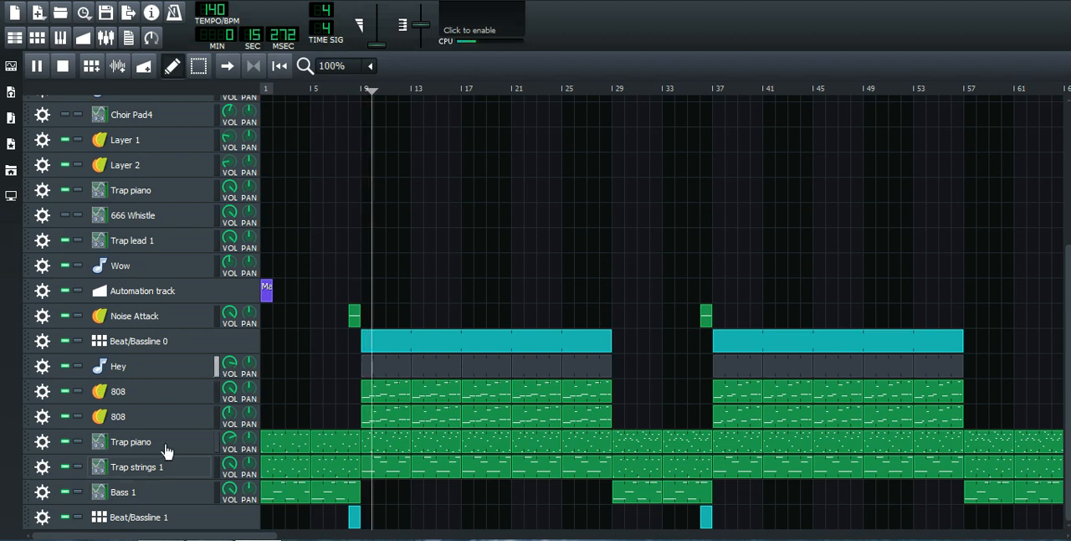
{"action": "key", "text": "space"}
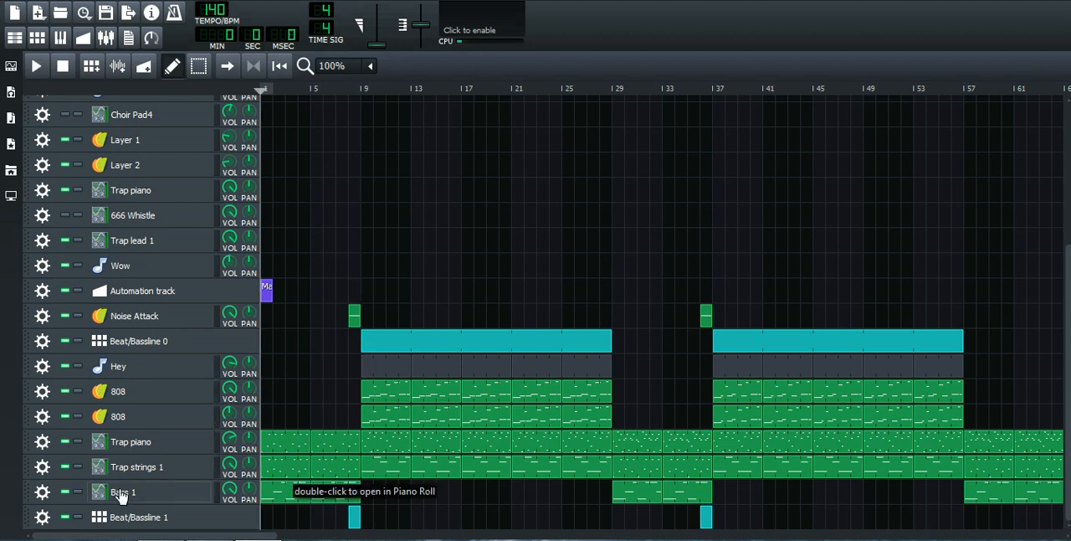
Step: Solo the Trap piano track above Trap strings 1 again, lower its volume, and play it to check the level
{"action": "left_click", "coordinate": [77, 443]}
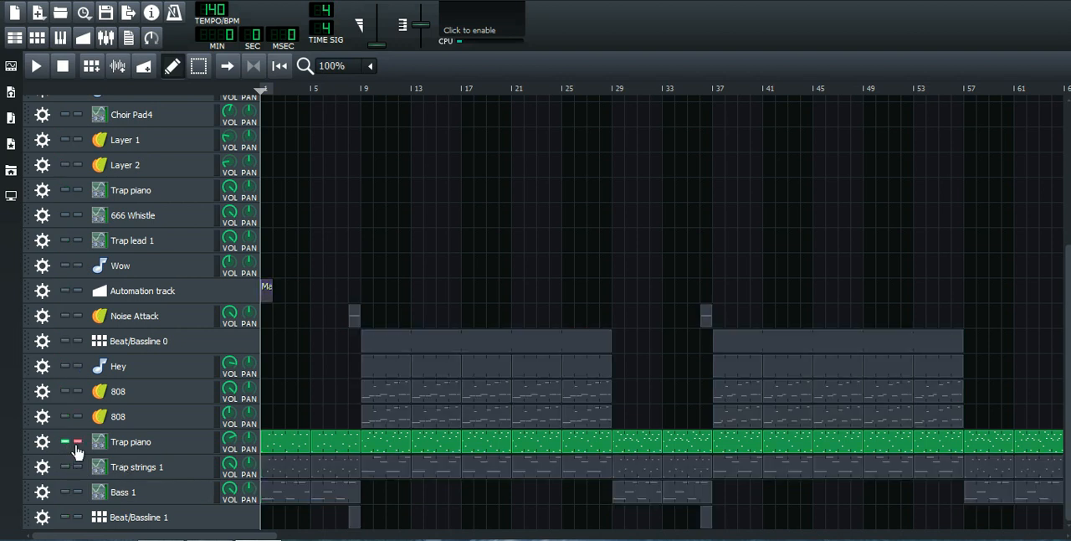
{"action": "mouse_move", "coordinate": [234, 451]}
{"action": "left_mouse_down"}
{"action": "mouse_move", "coordinate": [234, 423]}
{"action": "mouse_move", "coordinate": [233, 449]}
{"action": "left_mouse_up"}
{"action": "key", "text": "space"}
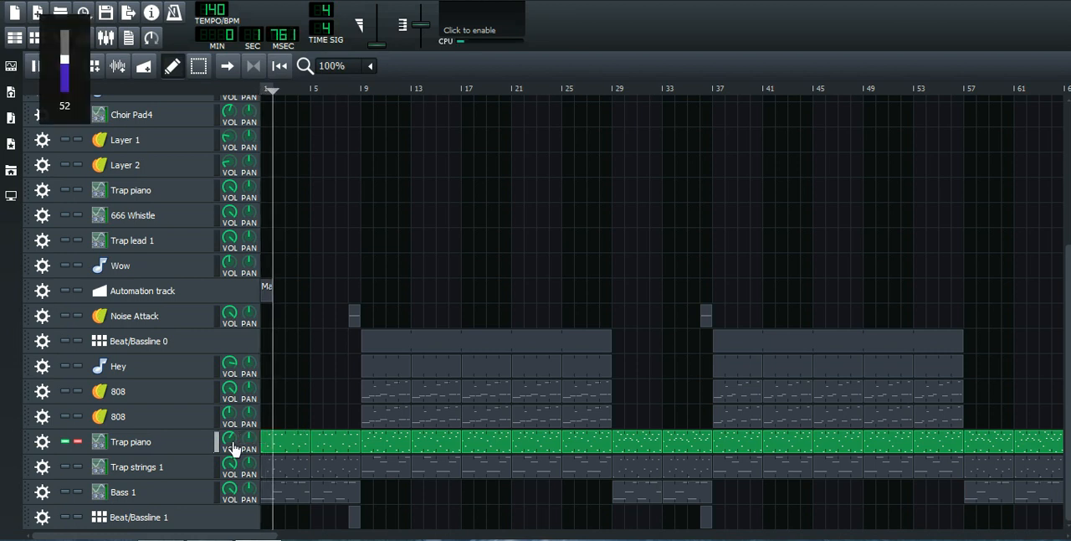
{"action": "key", "text": "space"}
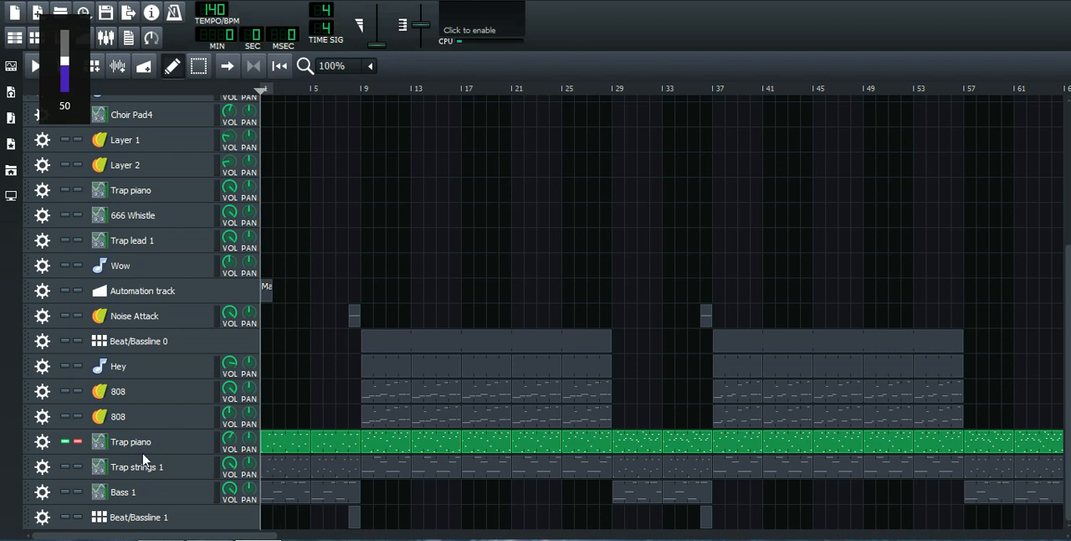
Step: Unmute the Trap strings 1 track and play it together with the soloed Trap piano
{"action": "left_click", "coordinate": [62, 466]}
{"action": "key", "text": "space"}
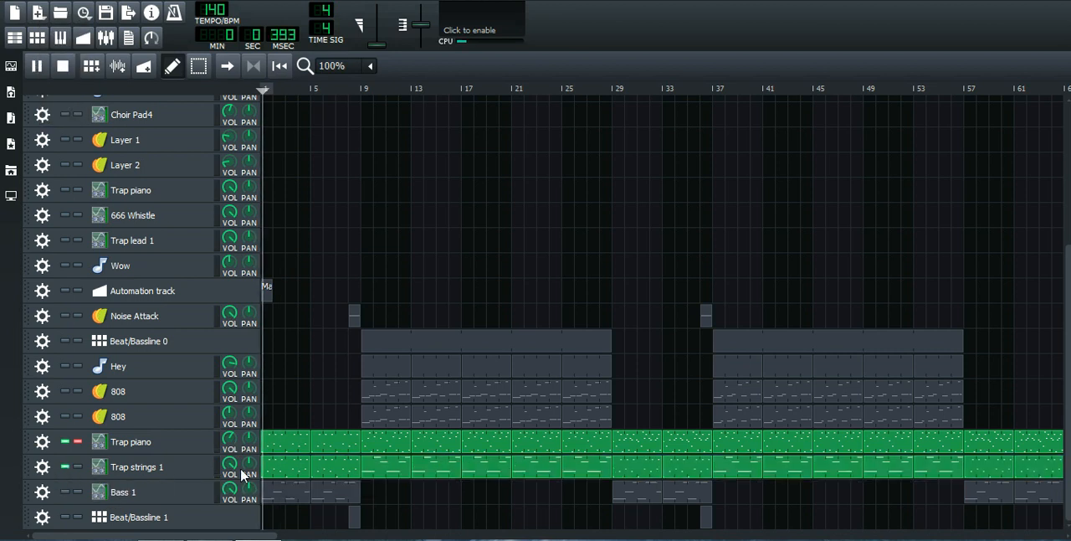
{"action": "key", "text": "space"}
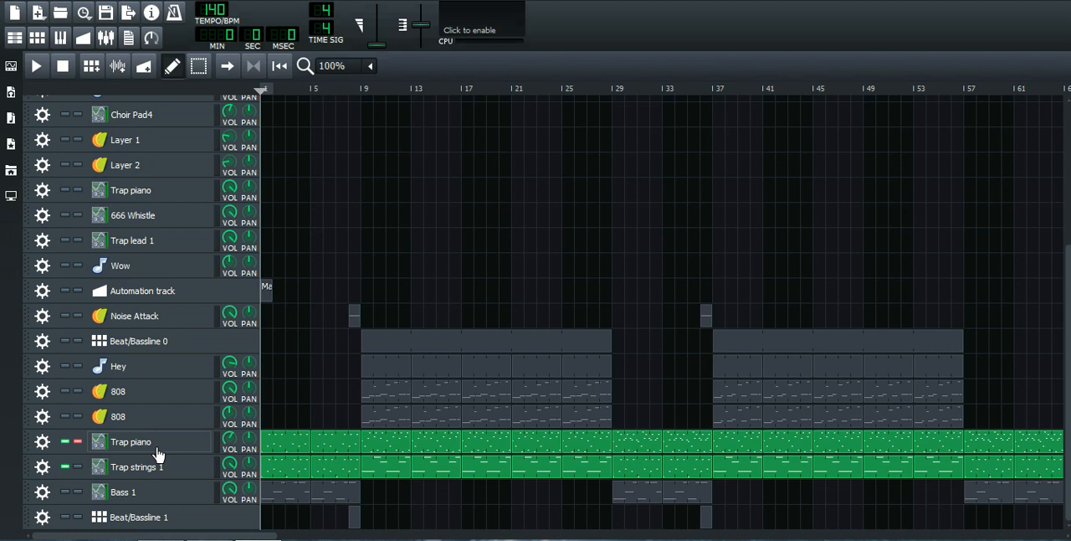
{"action": "key", "text": "space"}
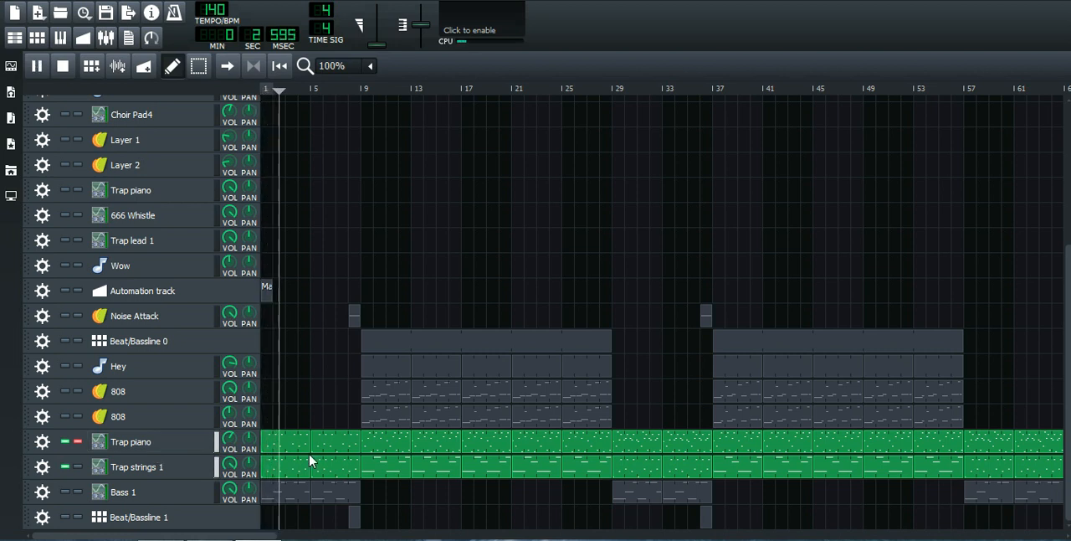
{"action": "key", "text": "space"}
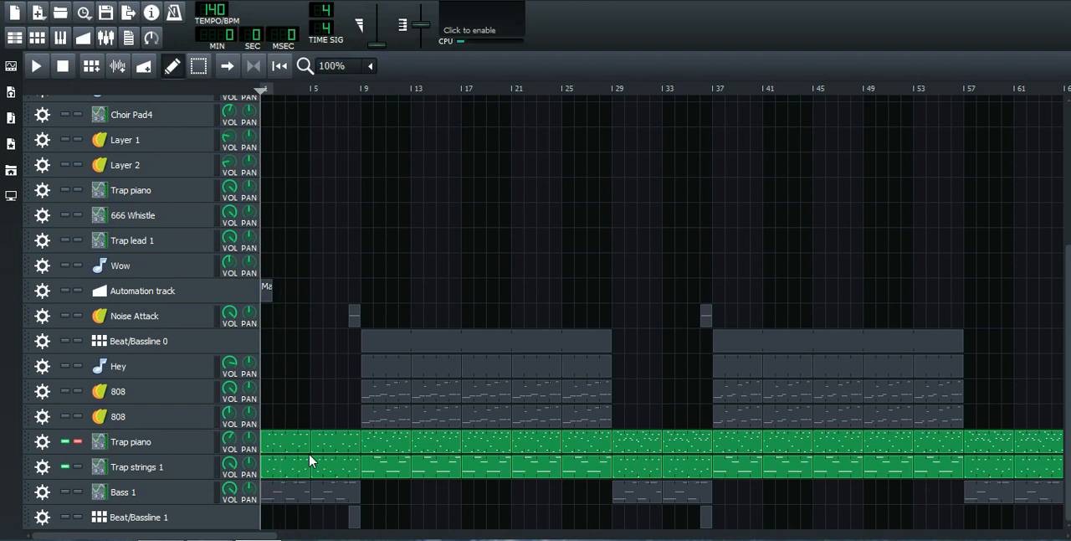
Step: Lower the volume of the Trap strings 1 track and play it with the Trap piano to check the balance
{"action": "double_click", "coordinate": [227, 468]}
{"action": "type", "text": "15"}
{"action": "key", "text": "Return"}
{"action": "key", "text": "space"}
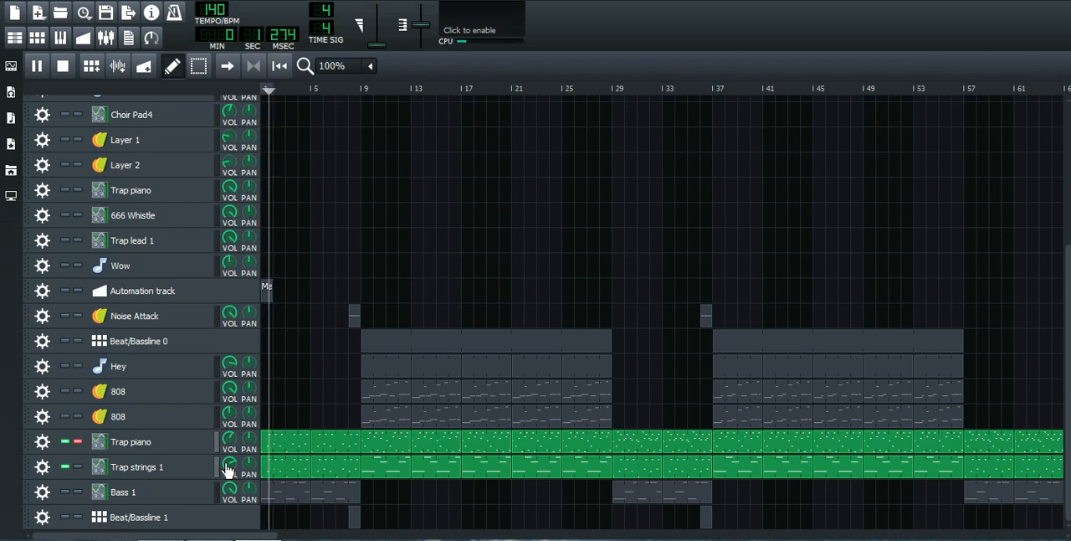
{"action": "key", "text": "space"}
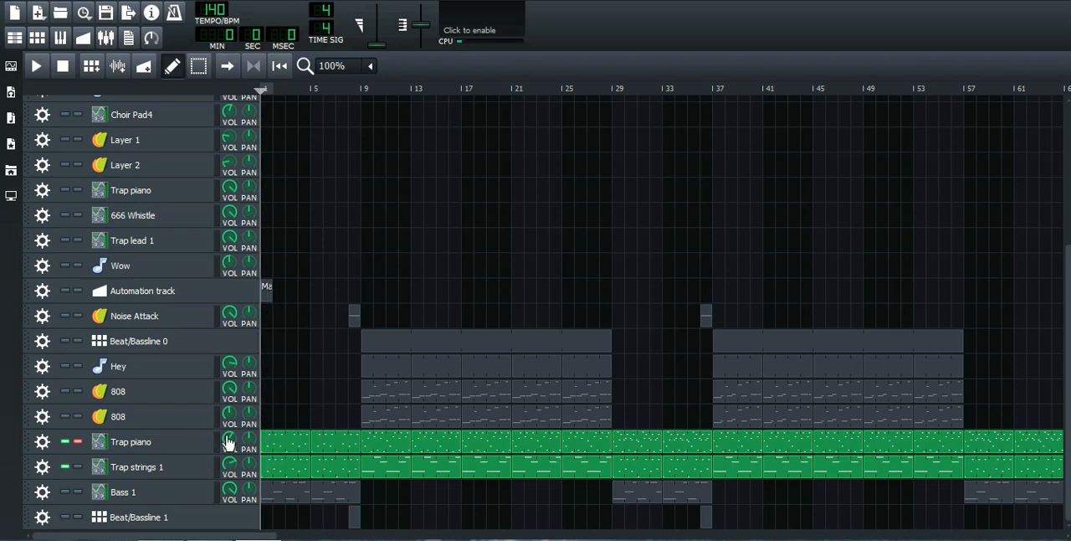
Step: Open the settings of the soloed Trap piano instrument and show its ZynAddSubFX interface
{"action": "left_click", "coordinate": [228, 442]}
{"action": "left_click", "coordinate": [229, 462]}
{"action": "left_click", "coordinate": [182, 441]}
{"action": "left_click", "coordinate": [120, 349]}
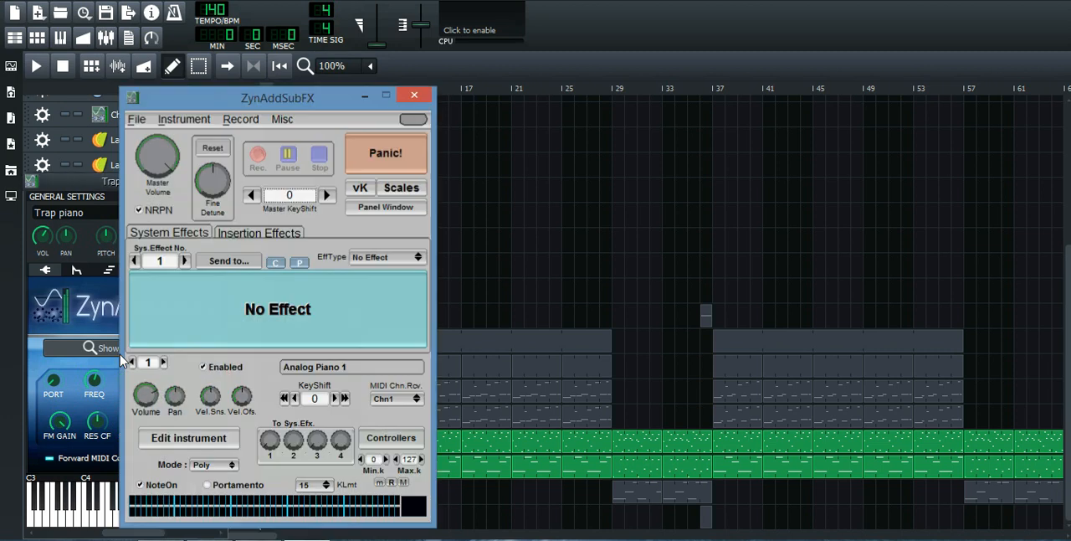
Step: Check the piano's ZynAddSubFX master volume, and close its interface and the Trap piano settings
{"action": "left_click", "coordinate": [153, 155]}
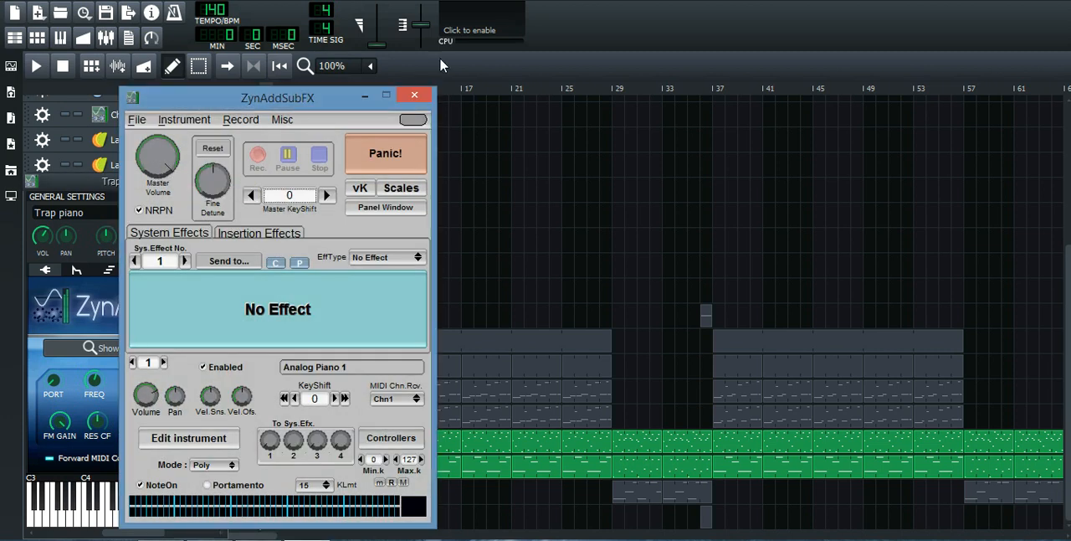
{"action": "left_click", "coordinate": [415, 95]}
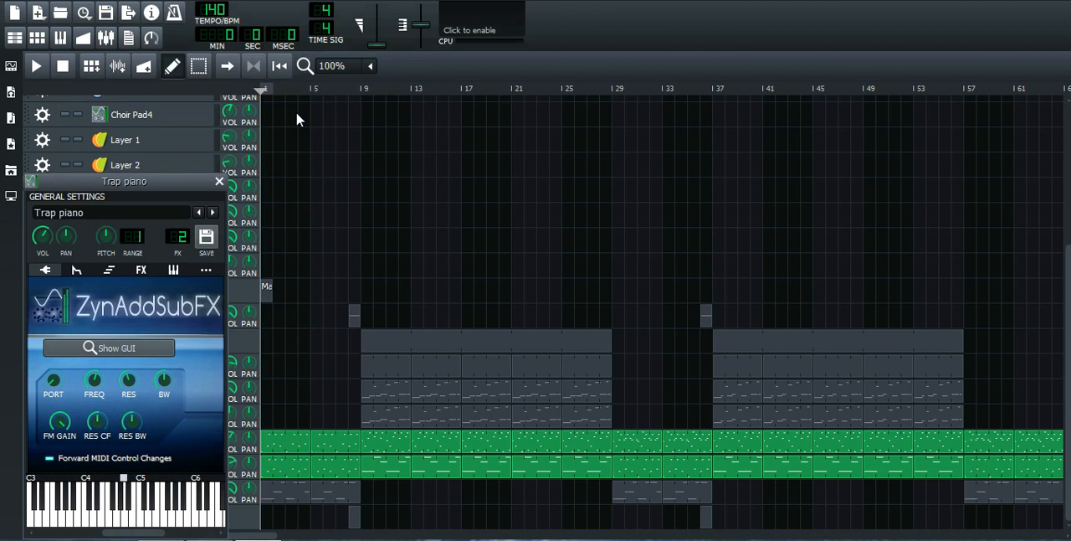
{"action": "left_click", "coordinate": [219, 180]}
Step: Unmute the Bass 1 track and play it together with Trap piano and Trap strings 1
{"action": "left_click", "coordinate": [65, 491]}
{"action": "key", "text": "space"}
{"action": "key", "text": "space"}
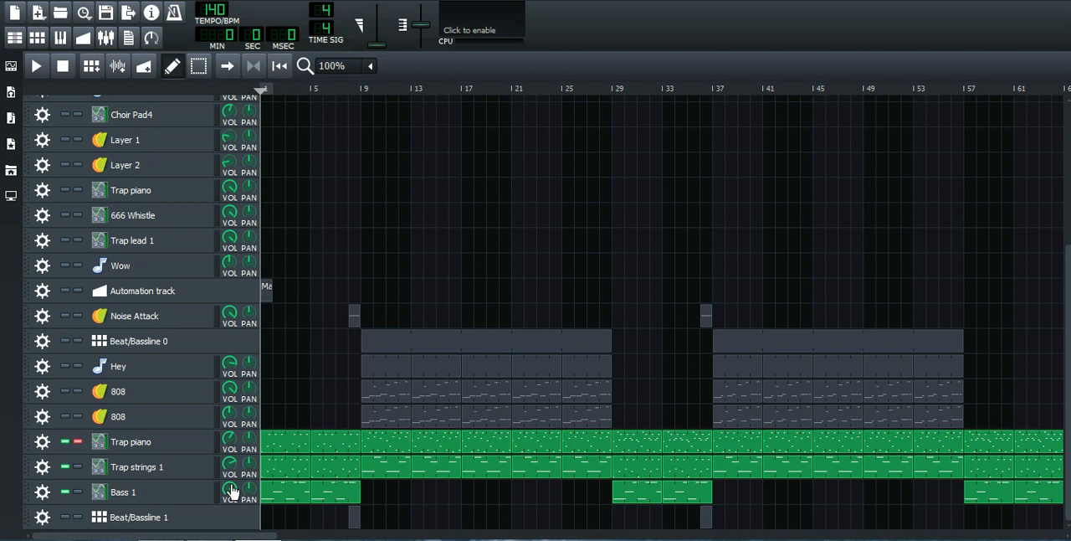
{"action": "key", "text": "space"}
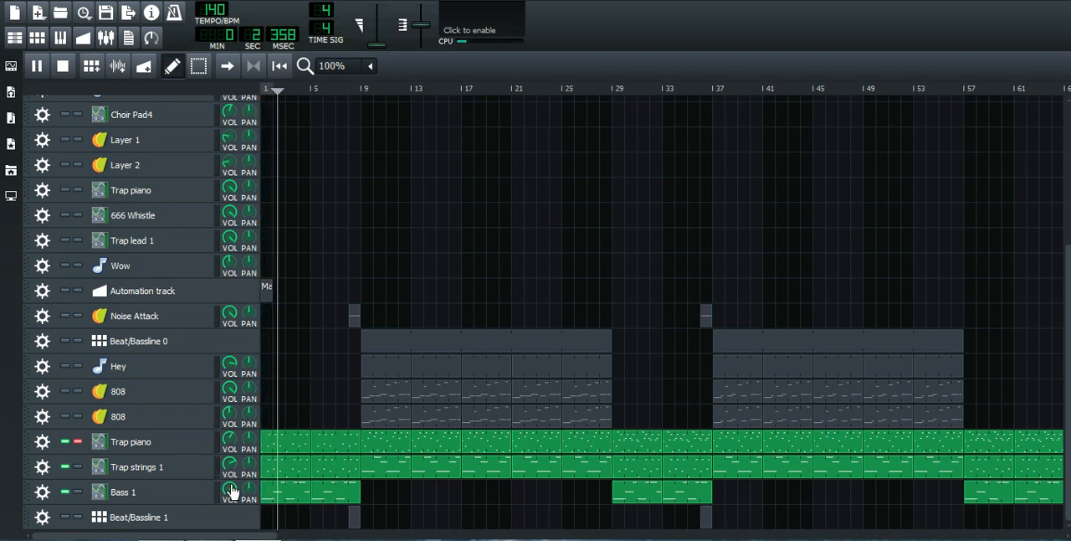
Step: Turn off solo on the Trap piano track to bring the other tracks back, and stop playback
{"action": "left_click", "coordinate": [78, 441]}
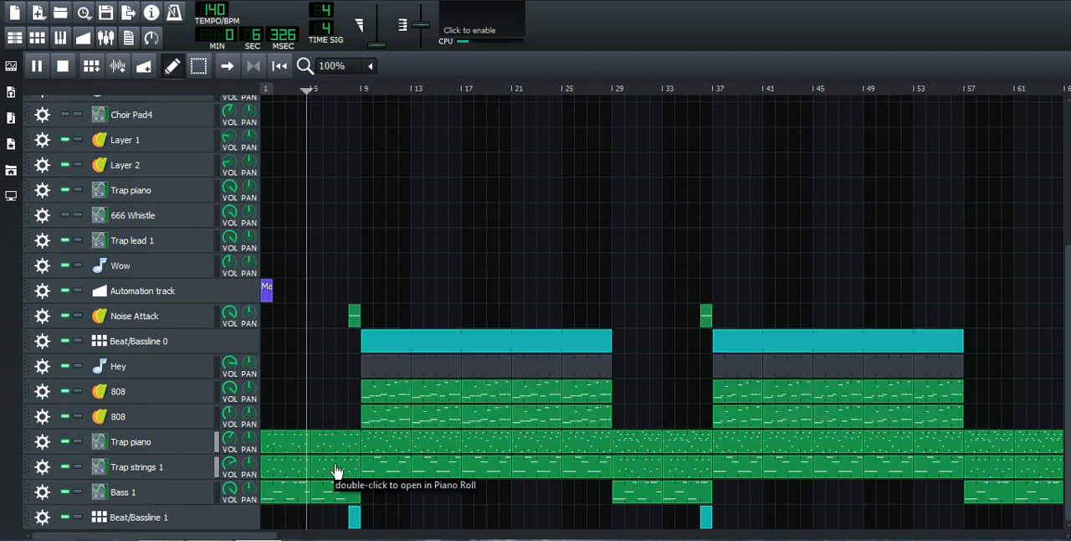
{"action": "key", "text": "space"}
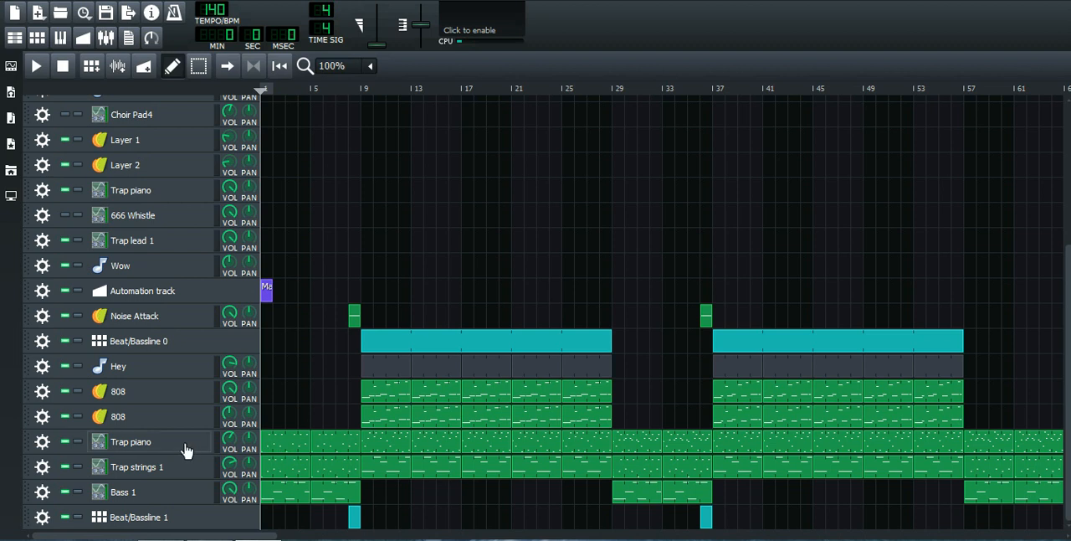
{"action": "left_click", "coordinate": [375, 47]}
Step: Open the Trap strings 1 instrument settings, view its ZynAddSubFX interface and close that interface again
{"action": "left_click", "coordinate": [149, 467]}
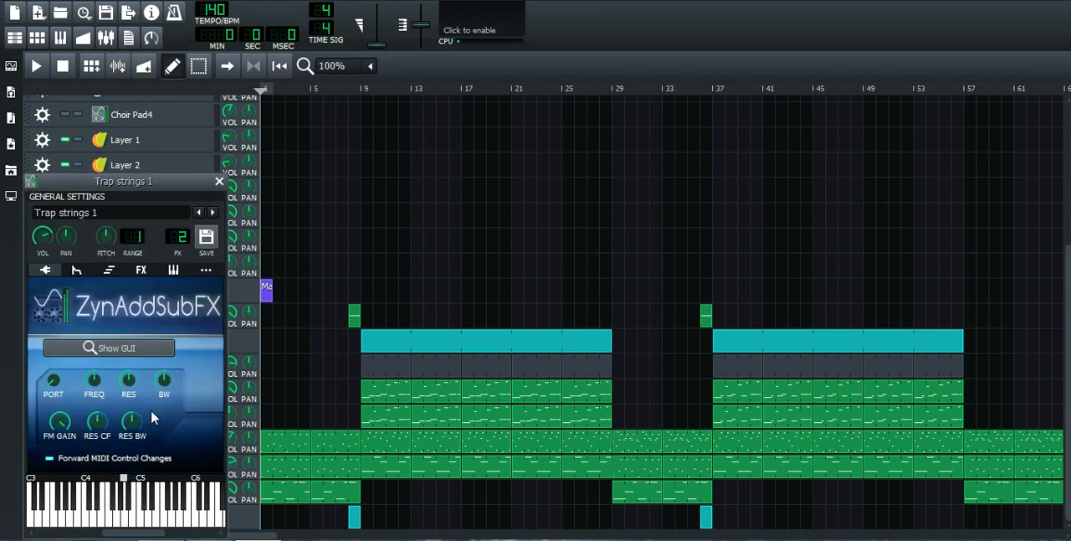
{"action": "left_click", "coordinate": [124, 354]}
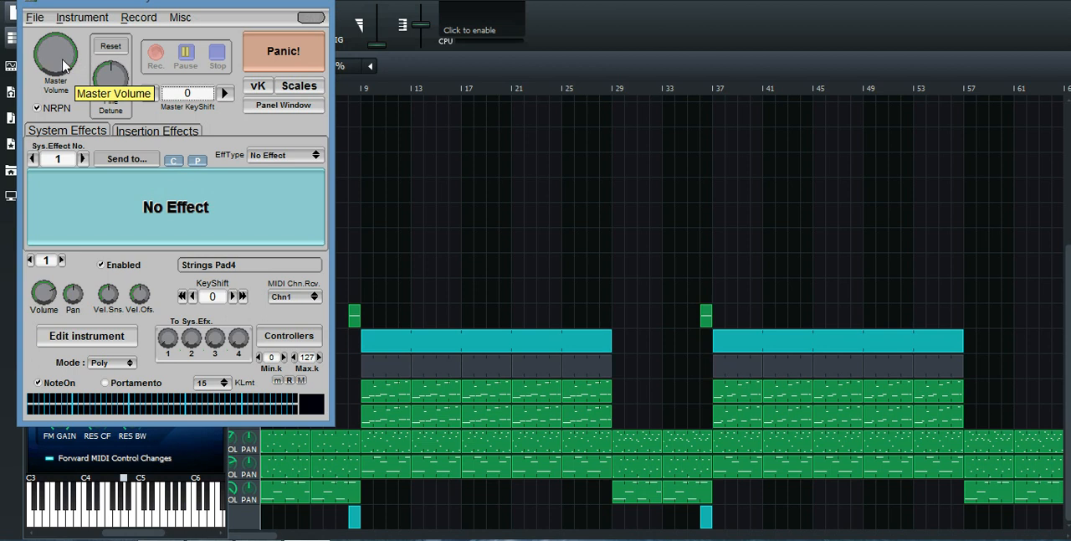
{"action": "left_click", "coordinate": [306, 1]}
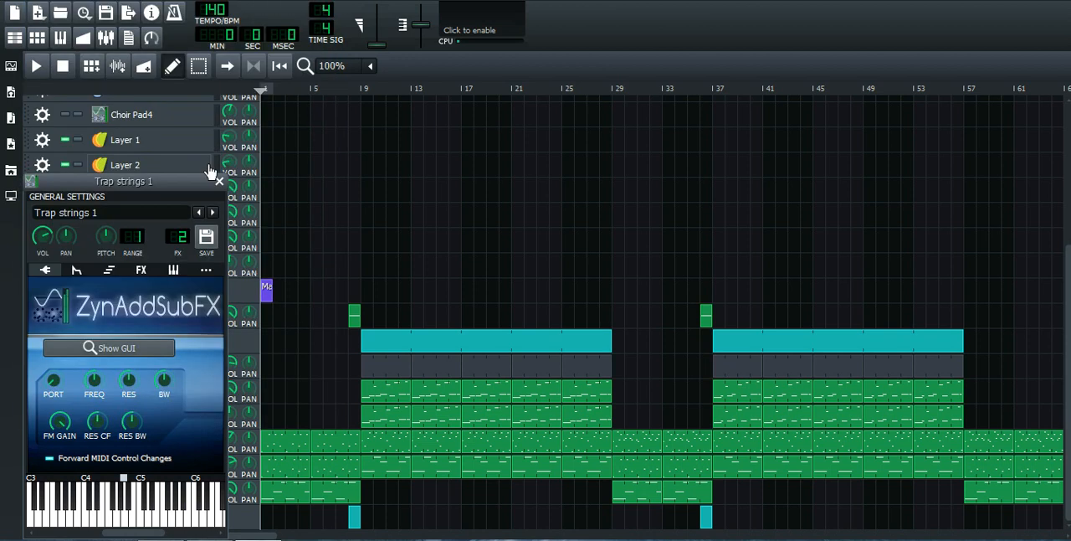
Step: Add the native Amplifier effect to the effects chain of Trap strings 1 and open its controls
{"action": "left_click", "coordinate": [136, 274]}
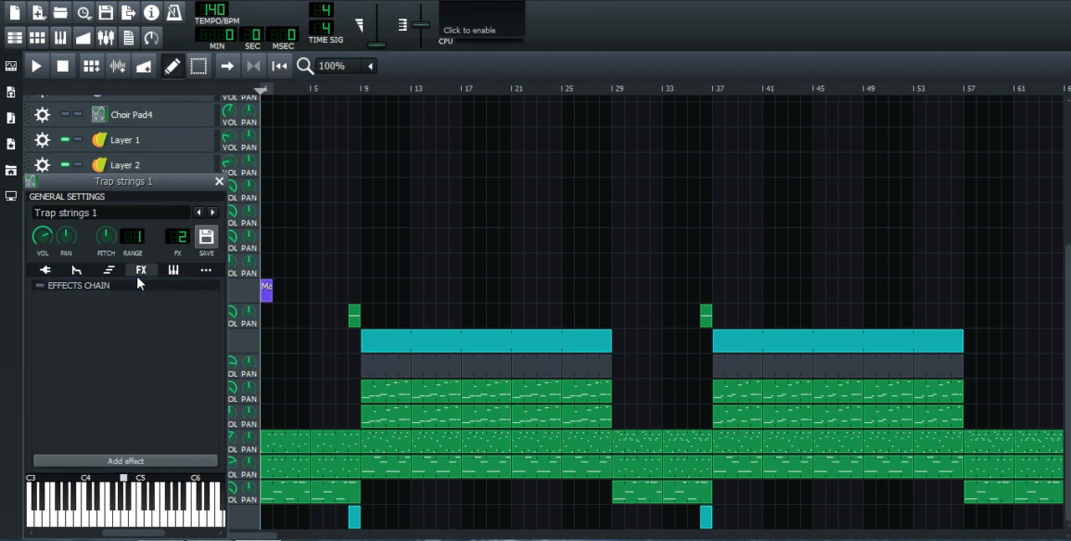
{"action": "left_click", "coordinate": [142, 466]}
{"action": "type", "text": "ampl"}
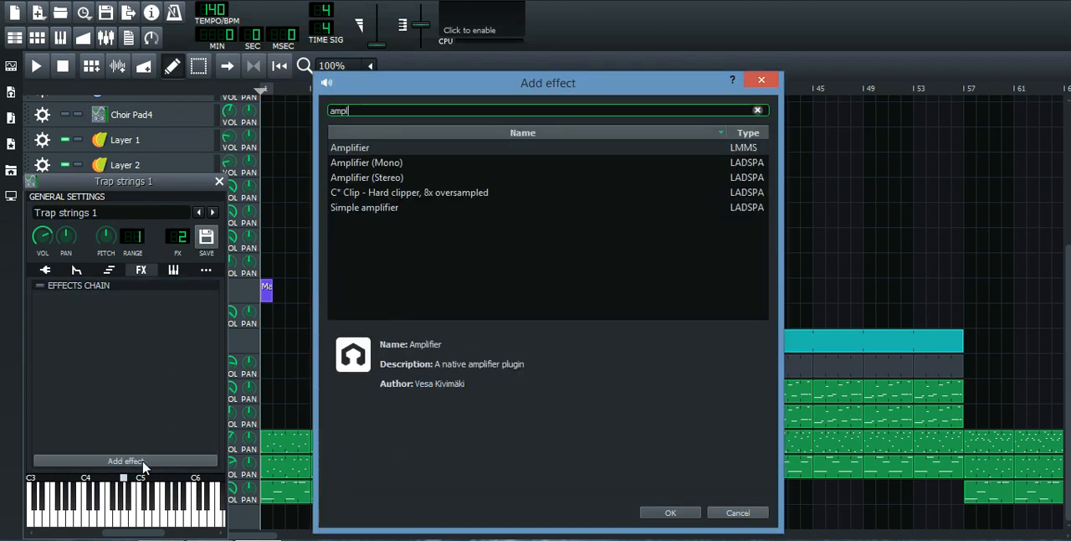
{"action": "key", "text": "Return"}
{"action": "left_click", "coordinate": [164, 311]}
{"action": "left_click", "coordinate": [164, 311]}
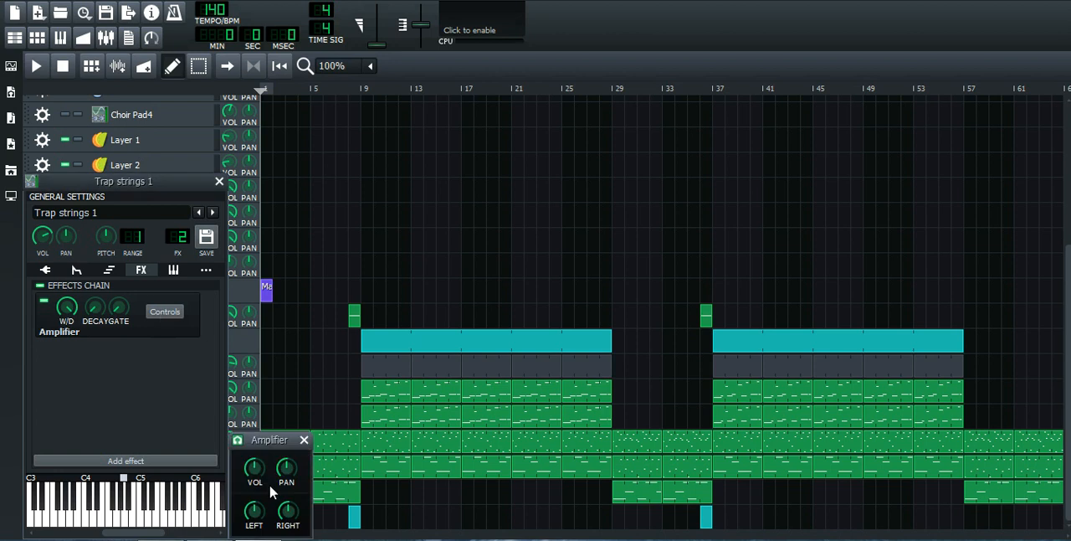
Step: Remove the Amplifier effect from the Trap strings 1 effects chain and close the instrument settings
{"action": "right_click", "coordinate": [154, 323]}
{"action": "left_click", "coordinate": [200, 396]}
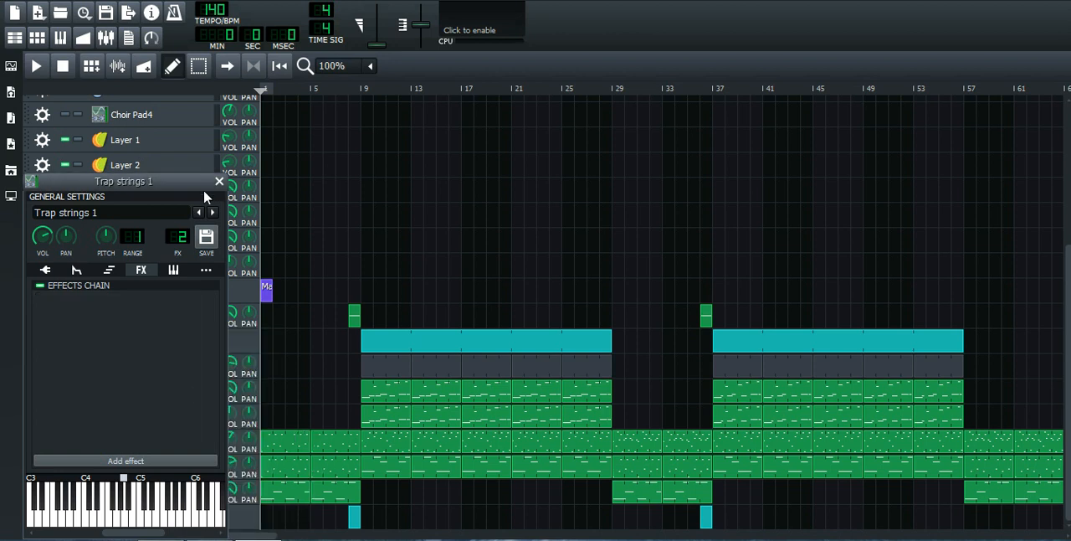
{"action": "left_click", "coordinate": [218, 182]}
Step: Play the song from the start, listen to the section at the first Noise Attack clip, and return the playhead to bar 8
{"action": "left_click_drag", "start_coordinate": [359, 85], "coordinate": [278, 94]}
{"action": "key", "text": "space"}
{"action": "key", "text": "Home"}
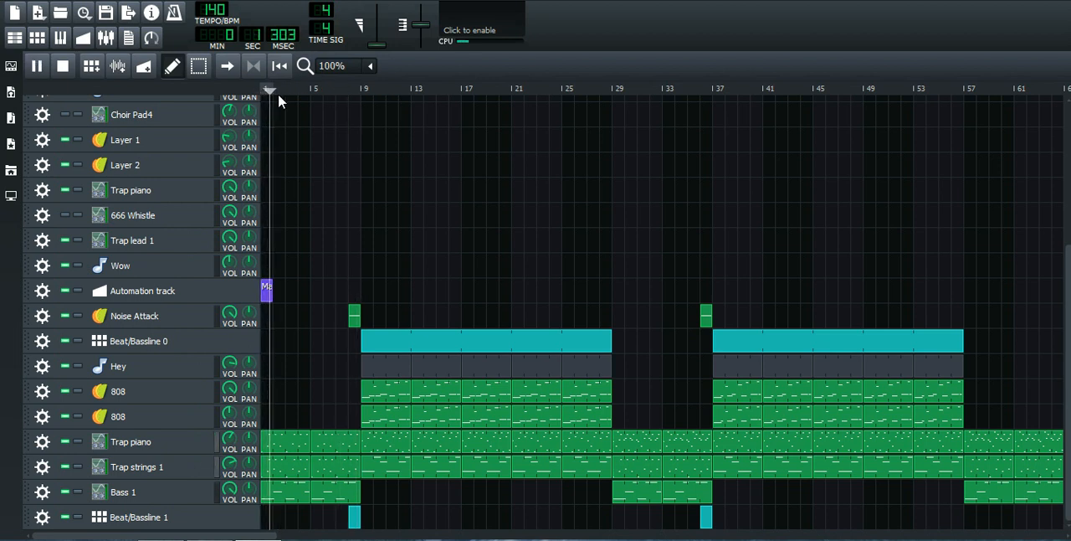
{"action": "left_click", "coordinate": [350, 92]}
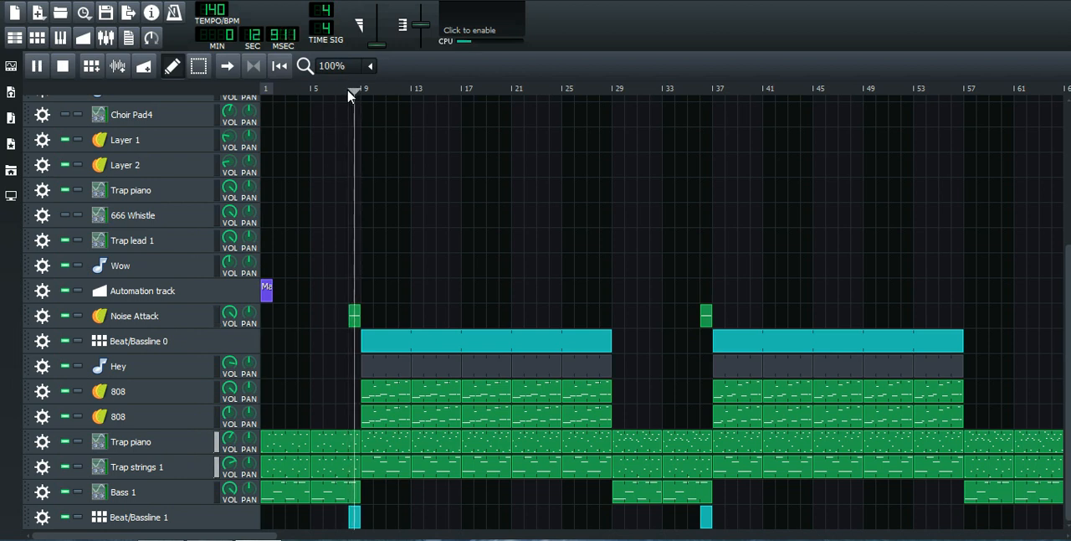
{"action": "key", "text": "space"}
{"action": "left_click", "coordinate": [349, 92]}
{"action": "left_click", "coordinate": [348, 90]}
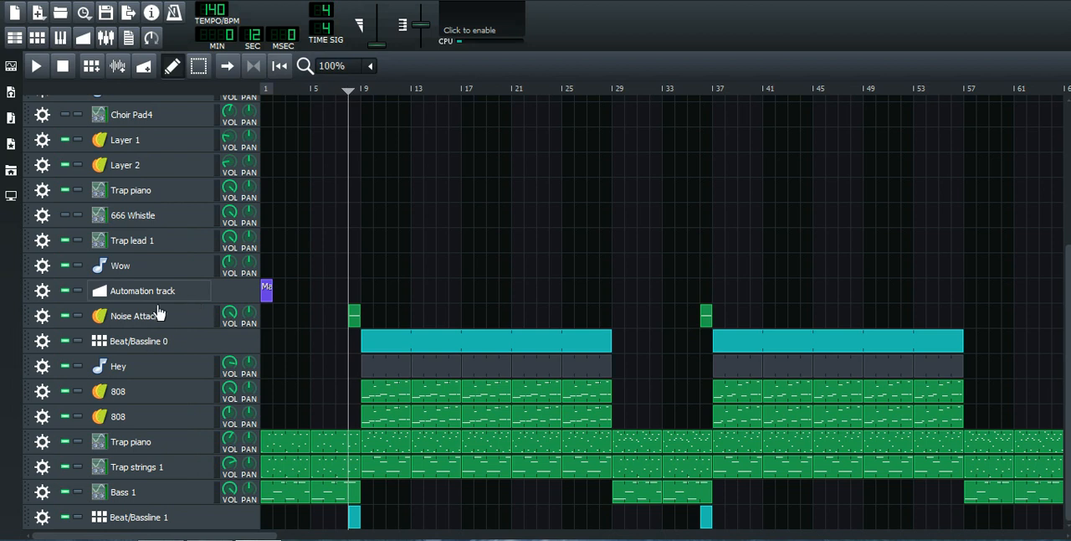
Step: Clone the Noise Attack track twice and play the song from bar 8 to hear the layered sound
{"action": "left_click", "coordinate": [42, 317]}
{"action": "left_click", "coordinate": [43, 335]}
{"action": "left_click", "coordinate": [42, 318]}
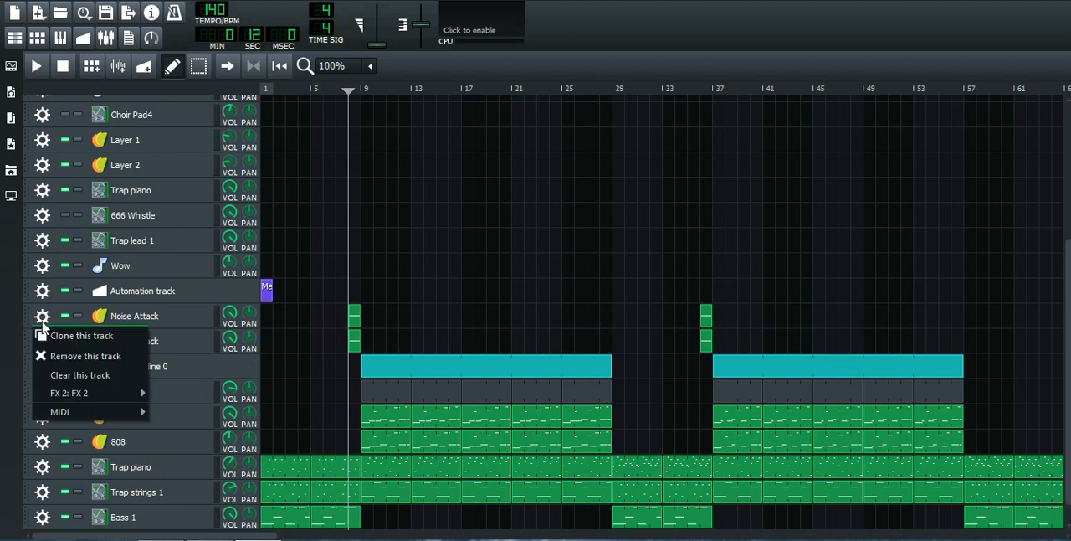
{"action": "left_click", "coordinate": [46, 335]}
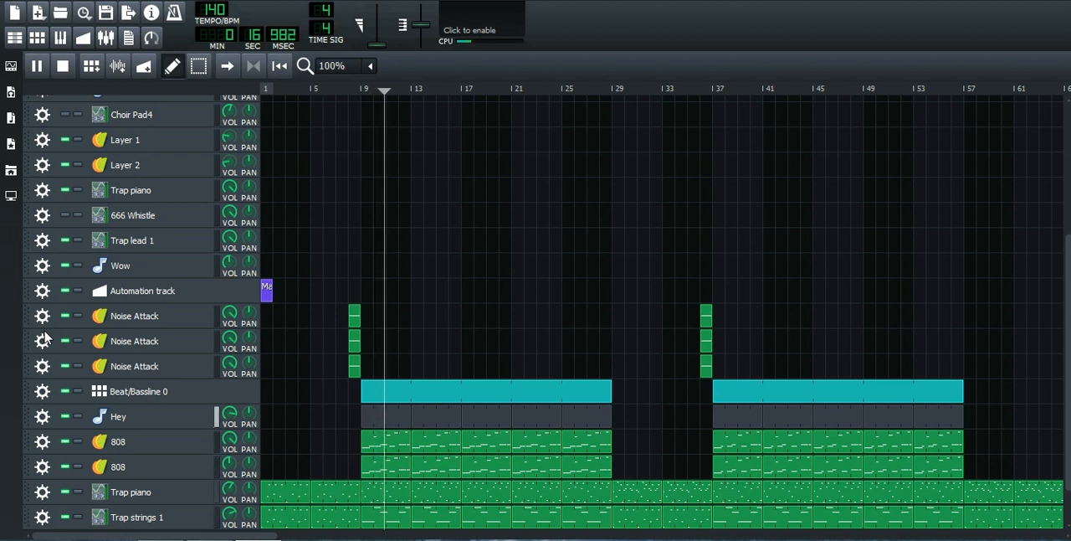
{"action": "key", "text": "space"}
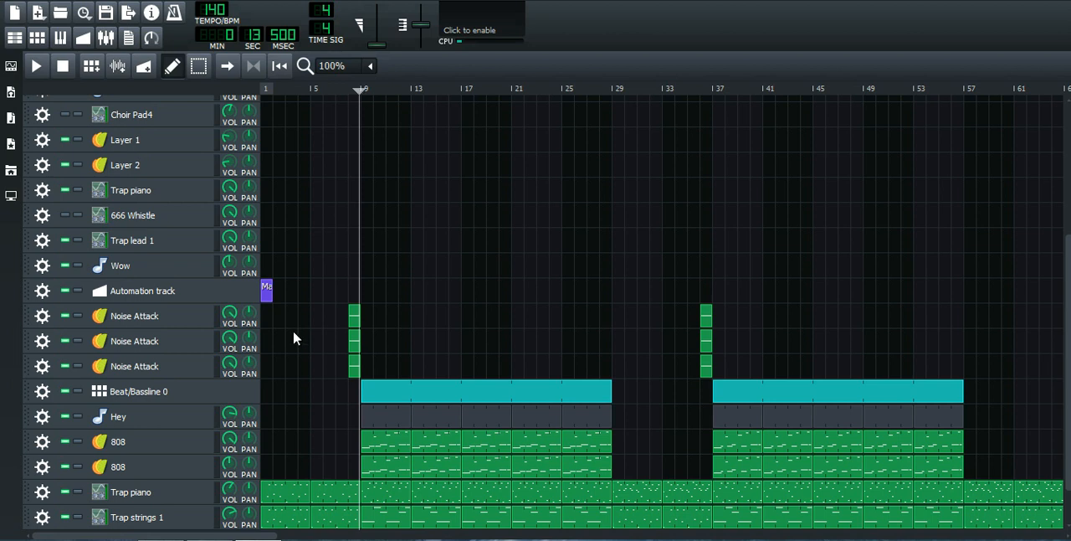
Step: Open Beat/Bassline 0 during playback and examine the sample settings of the Snare 2 track
{"action": "double_click", "coordinate": [402, 391]}
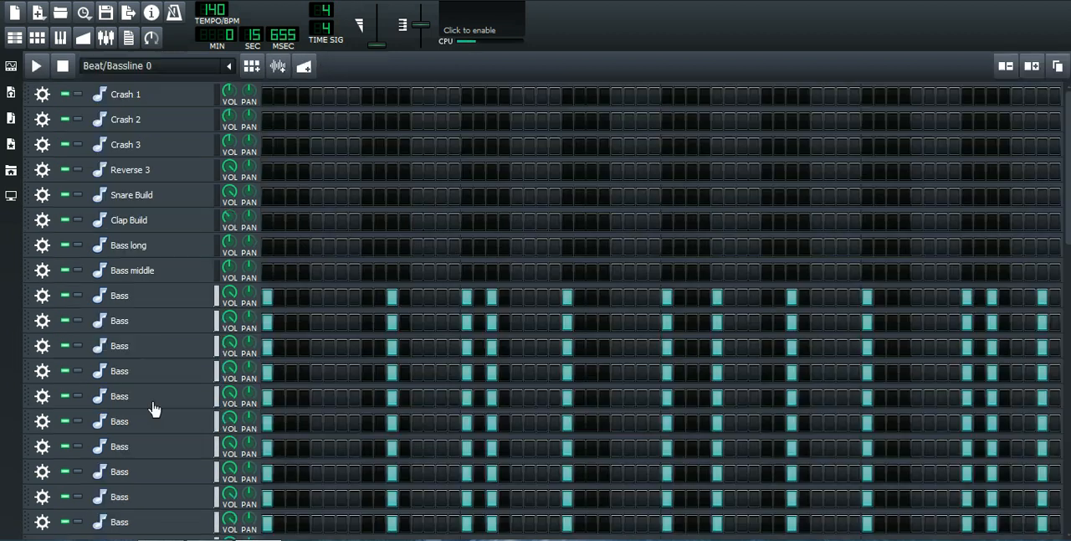
{"action": "scroll", "coordinate": [153, 407], "scroll_direction": "down", "scroll_amount": 10}
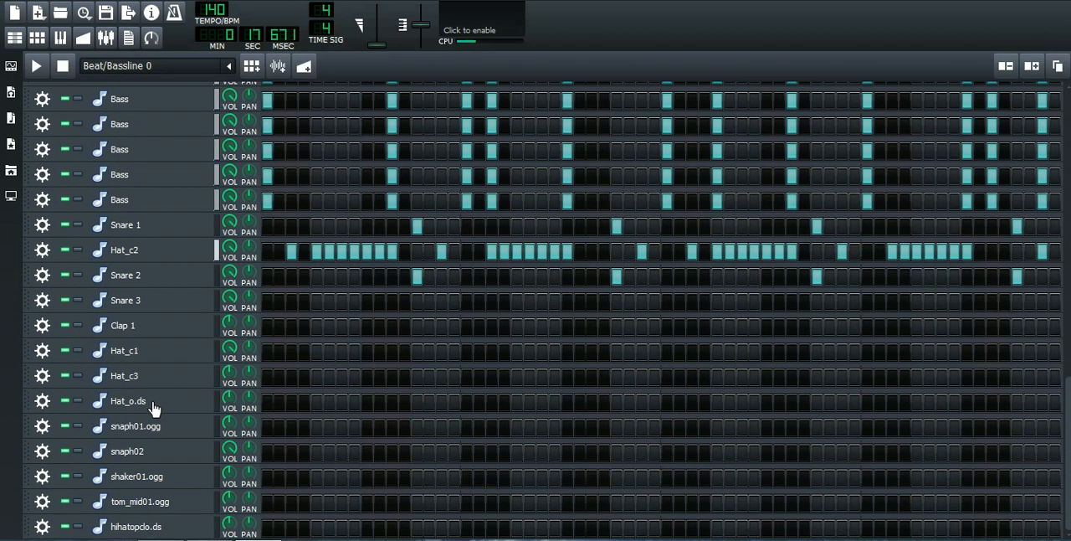
{"action": "left_click", "coordinate": [176, 278]}
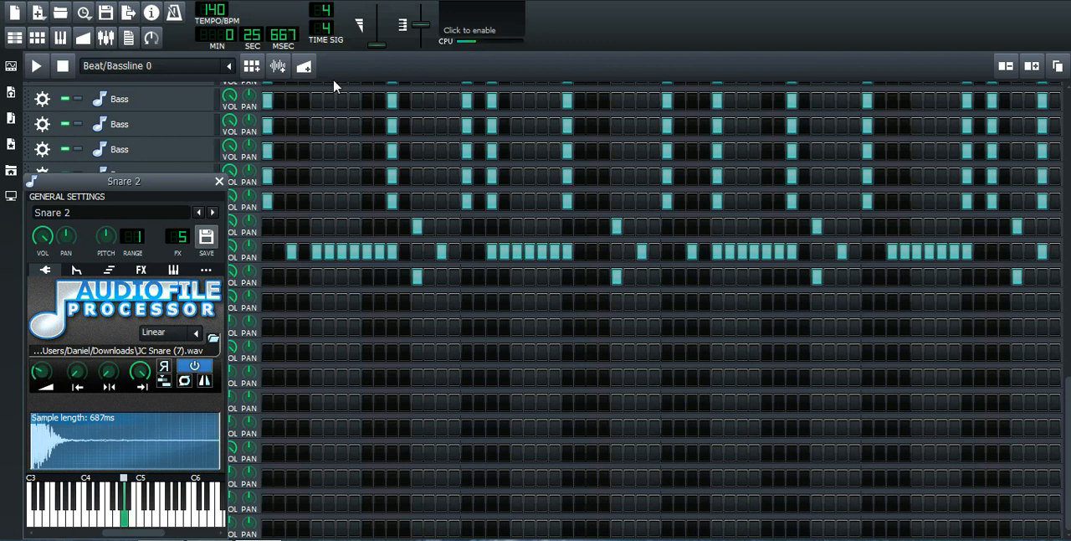
{"action": "left_click", "coordinate": [219, 180]}
Step: Set the sample amplification of Hat_c2 to 140, return to the song arrangement and stop playback
{"action": "left_click", "coordinate": [181, 250]}
{"action": "double_click", "coordinate": [249, 368]}
{"action": "type", "text": "140"}
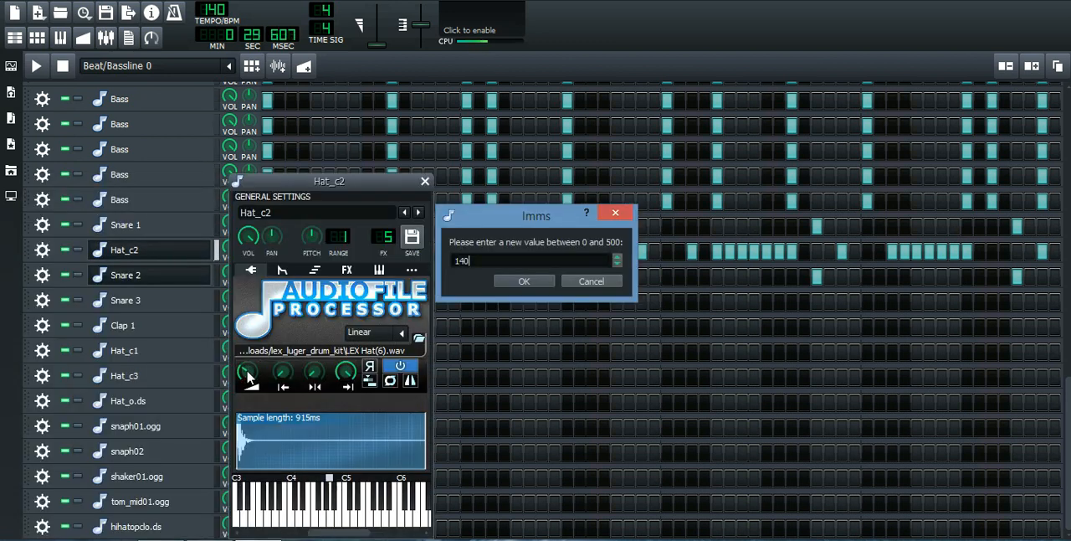
{"action": "key", "text": "Return"}
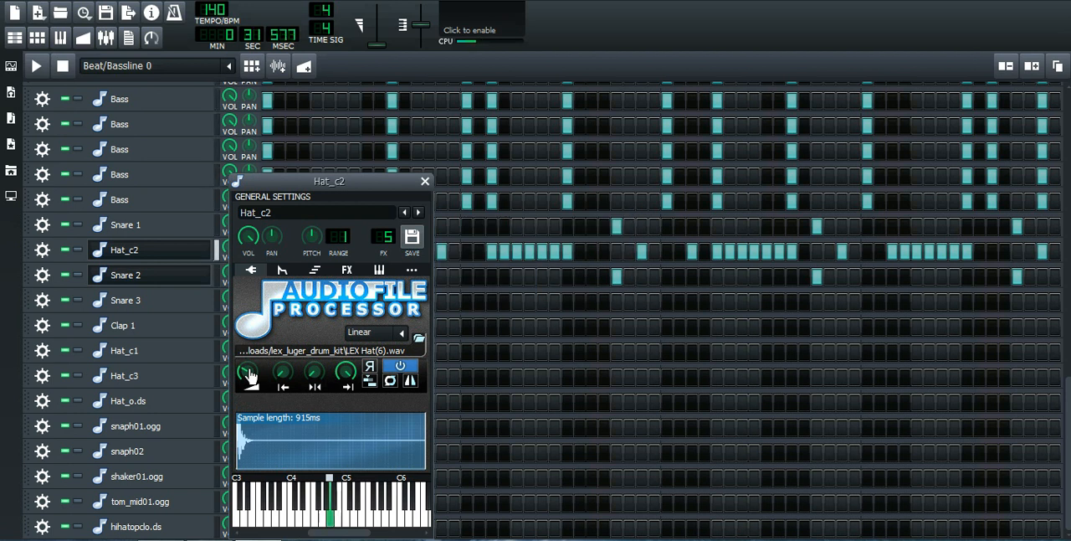
{"action": "left_click", "coordinate": [15, 38]}
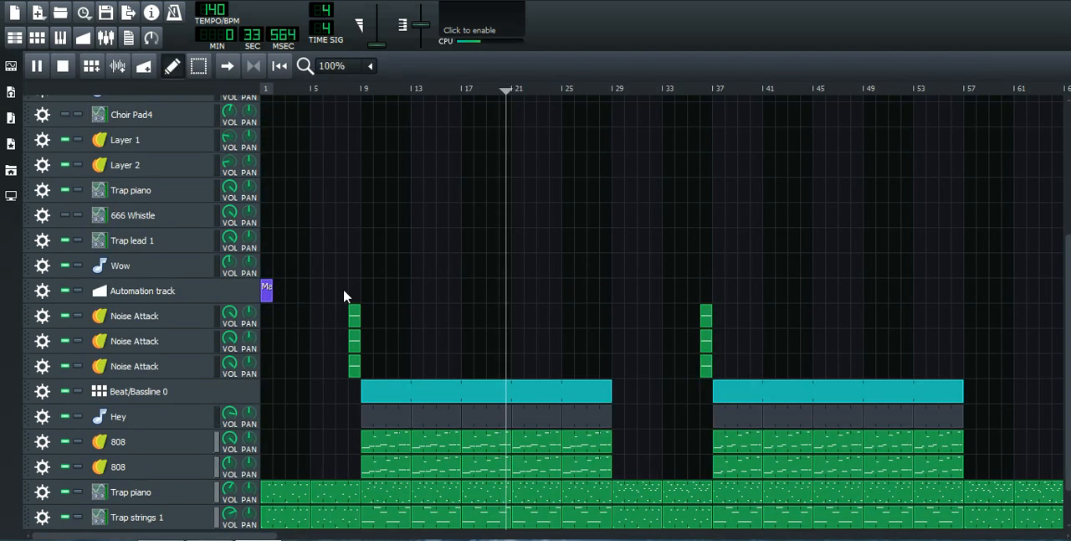
{"action": "key", "text": "space"}
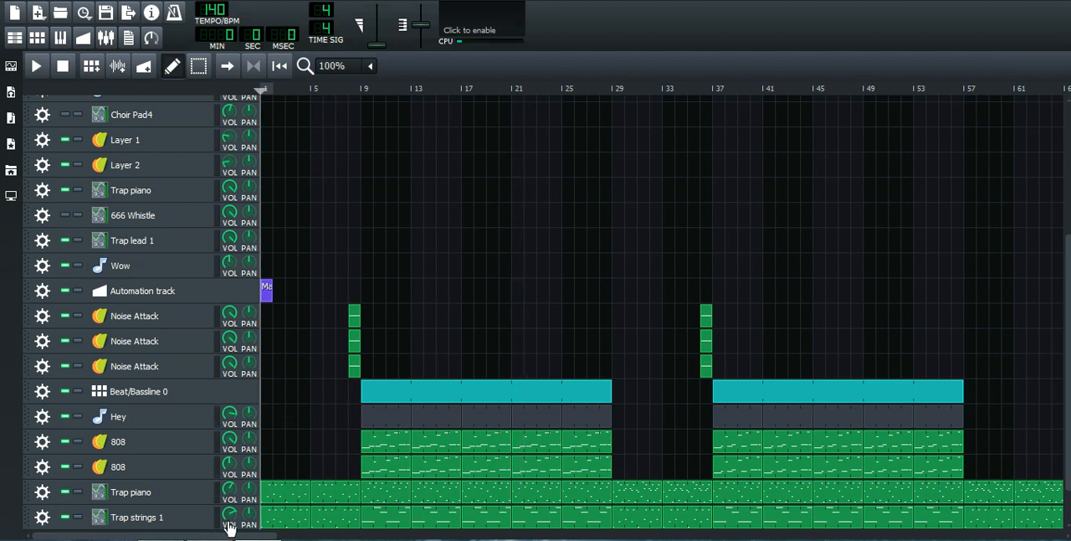
Step: Set the Trap strings 1 track volume to 120 and play the song from bar 8
{"action": "double_click", "coordinate": [229, 516]}
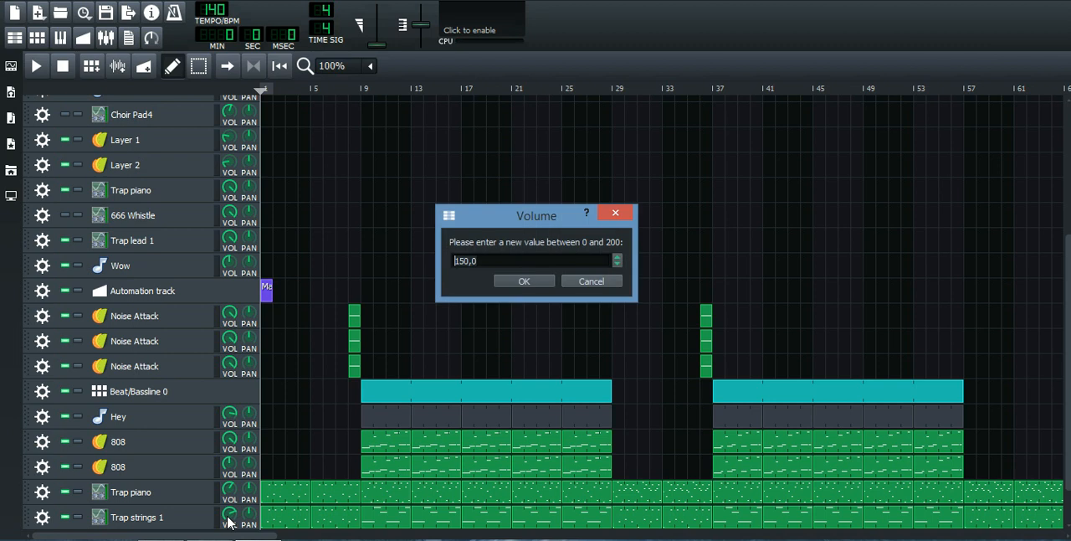
{"action": "type", "text": "120"}
{"action": "key", "text": "Return"}
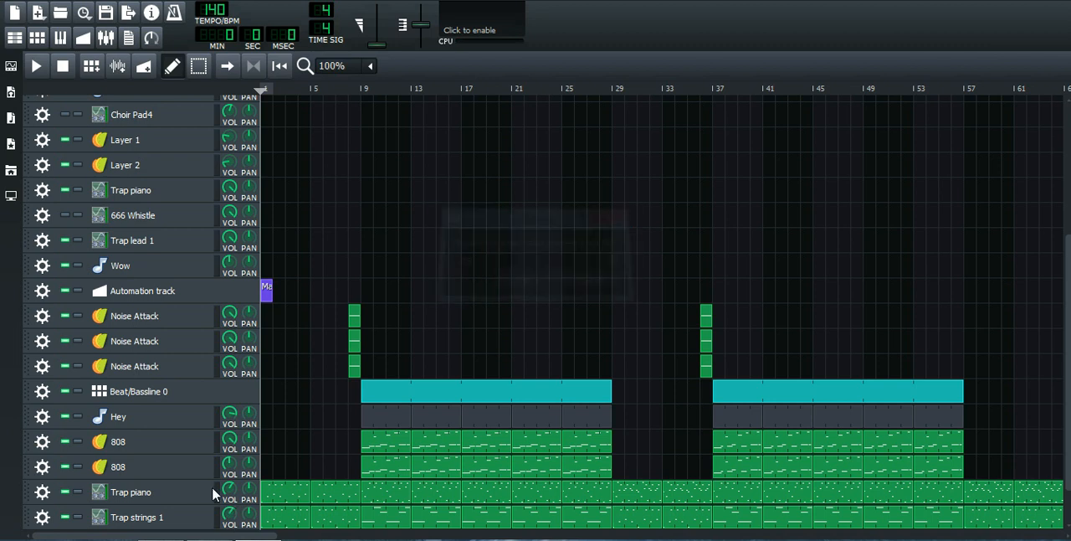
{"action": "left_click", "coordinate": [350, 92]}
{"action": "key", "text": "space"}
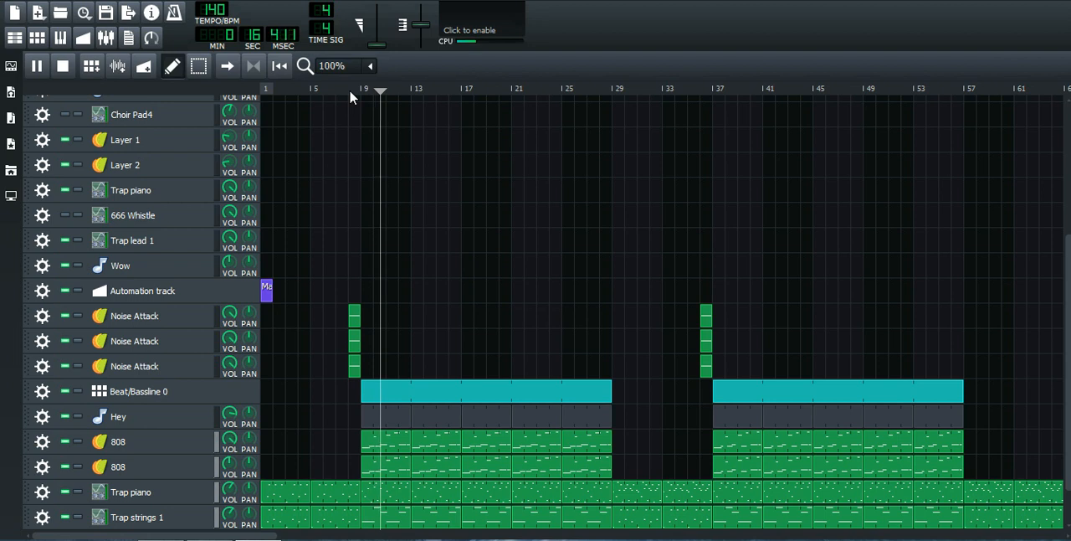
Step: Lower the Trap strings 1 track volume further while the song plays
{"action": "double_click", "coordinate": [232, 520]}
{"action": "key", "text": "Return"}
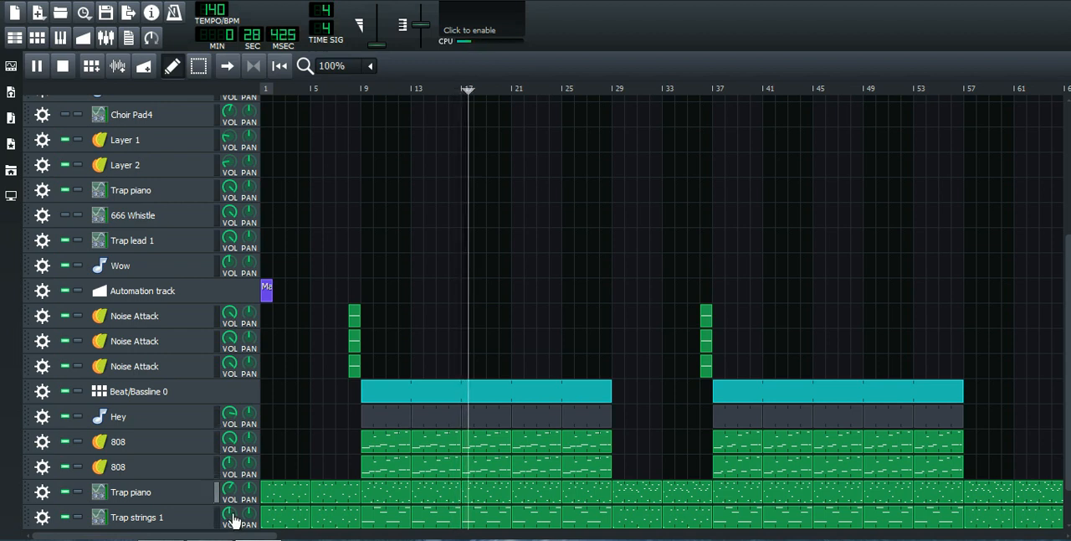
Step: Try a different volume on the lower 808 track during playback and reset it to the default
{"action": "left_click_drag", "start_coordinate": [230, 464], "coordinate": [230, 505]}
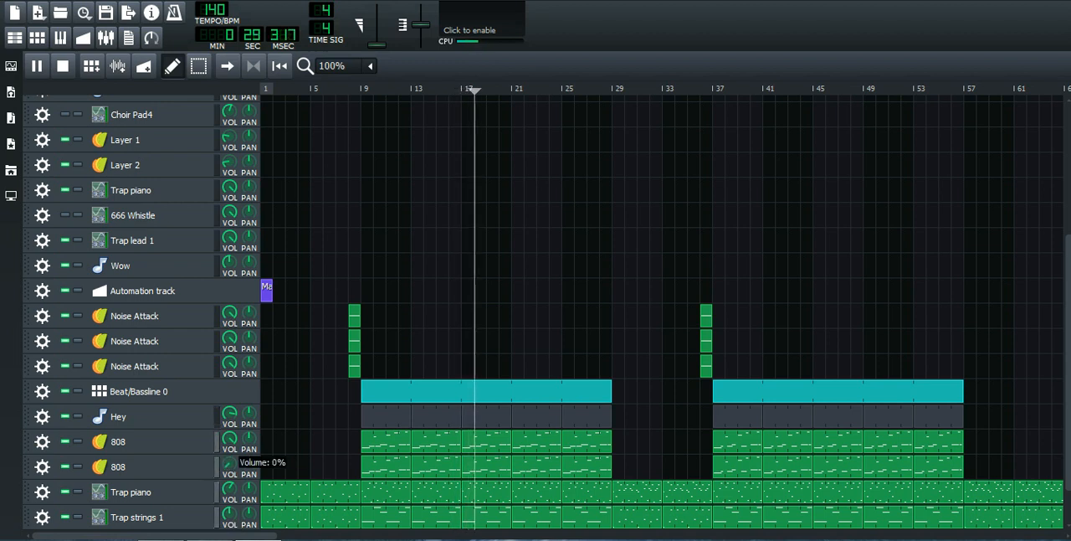
{"action": "right_click", "coordinate": [230, 467]}
{"action": "left_click", "coordinate": [270, 311]}
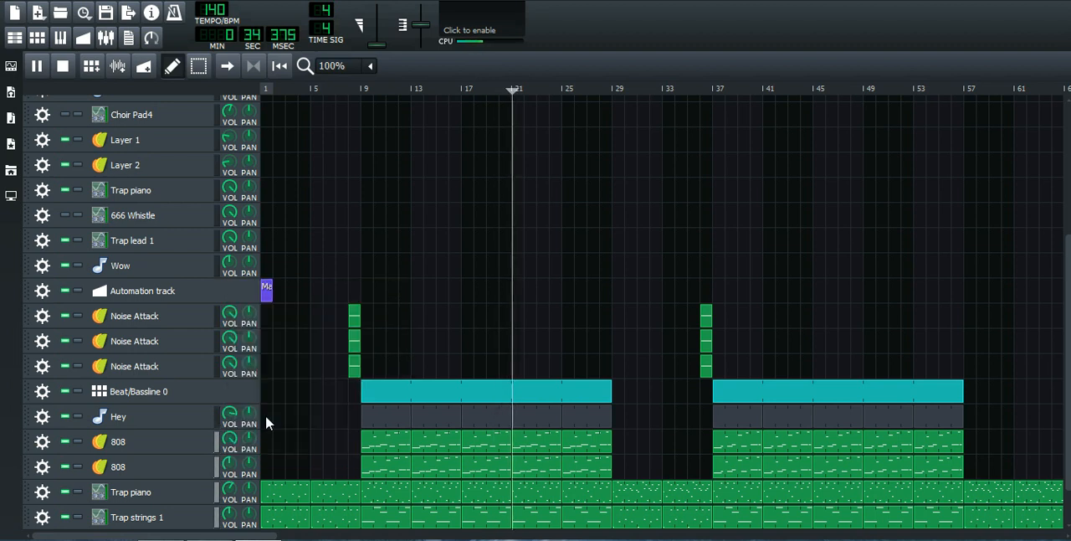
Step: Play the song from just before bar 29 to check the Trap strings 1 level, and stop playback
{"action": "left_click", "coordinate": [605, 88]}
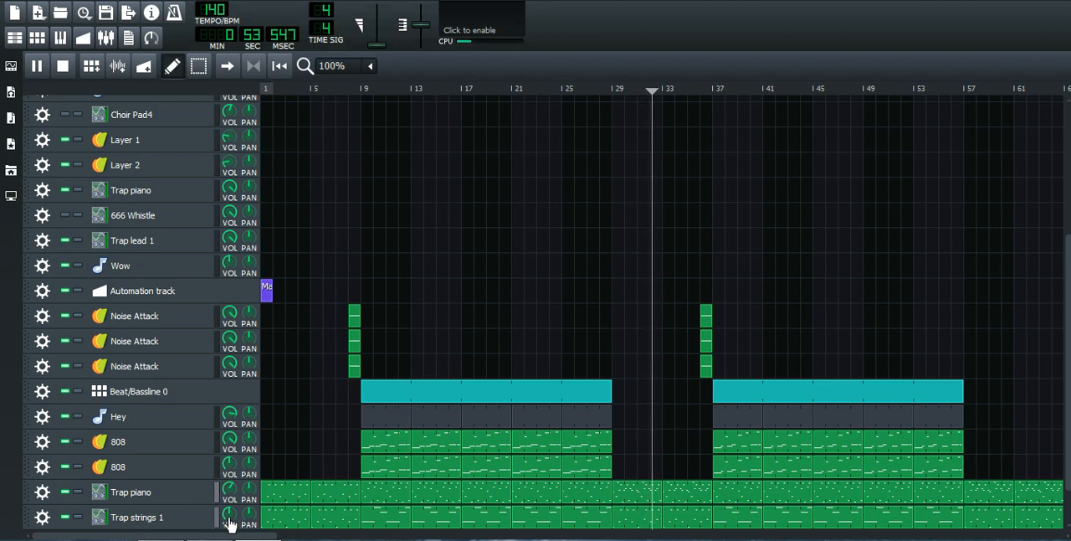
{"action": "key", "text": "space"}
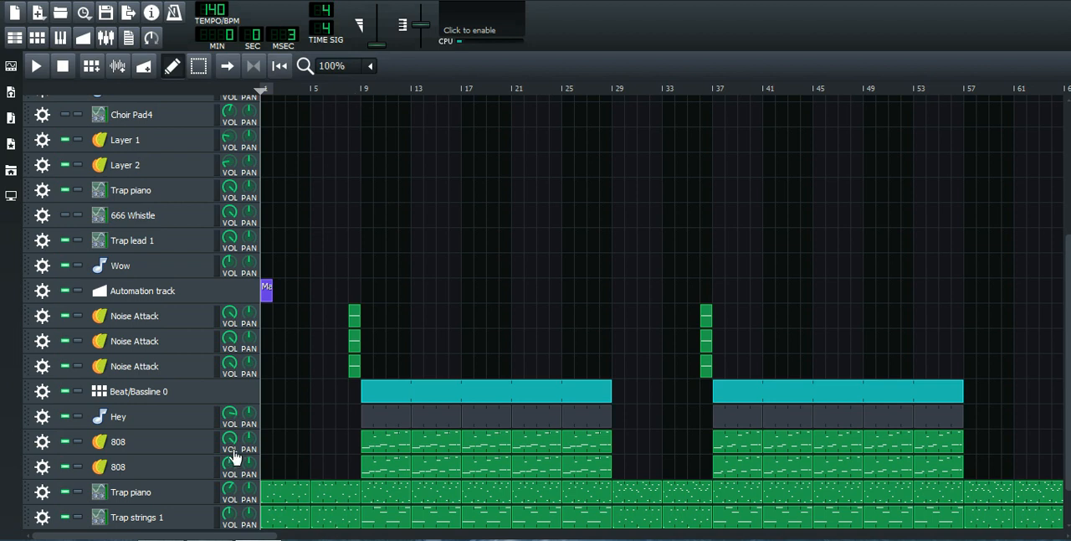
Step: Look through the drum tracks of Beat/Bassline 0, play the pattern briefly, and return to the song arrangement
{"action": "double_click", "coordinate": [431, 395]}
{"action": "scroll", "coordinate": [120, 435], "scroll_direction": "up", "scroll_amount": 5}
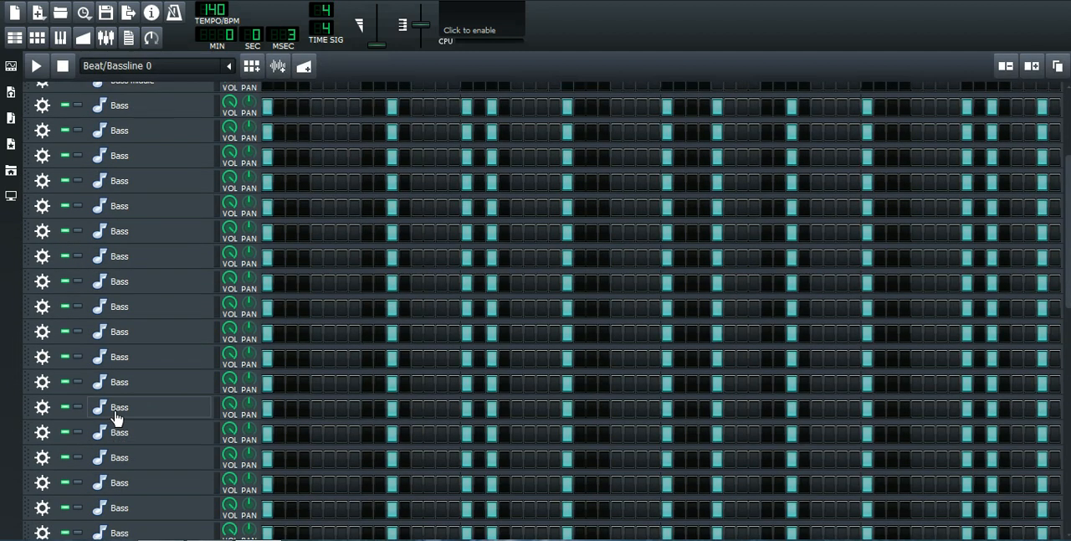
{"action": "scroll", "coordinate": [117, 418], "scroll_direction": "down", "scroll_amount": 5}
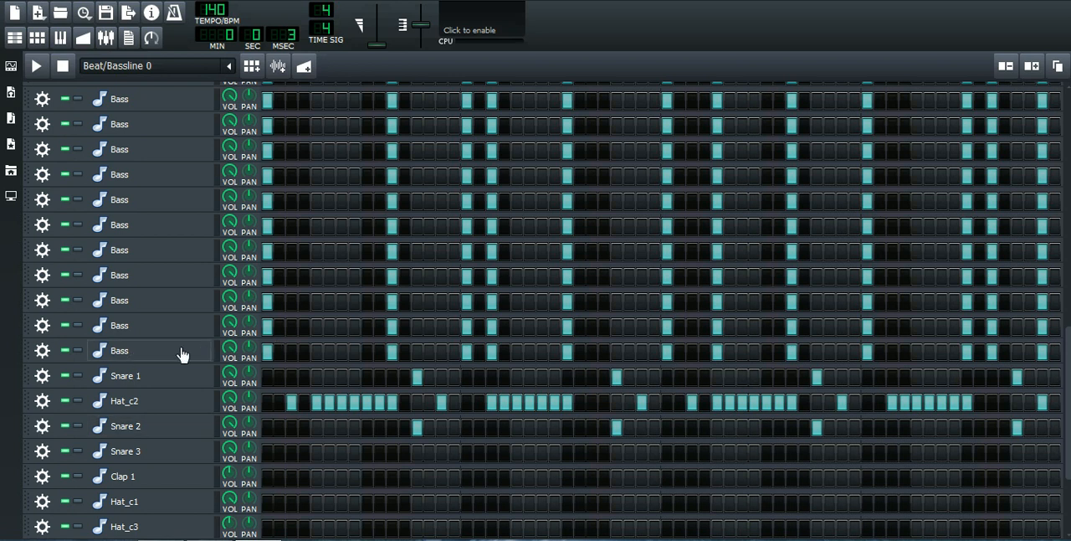
{"action": "scroll", "coordinate": [182, 355], "scroll_direction": "down", "scroll_amount": 2}
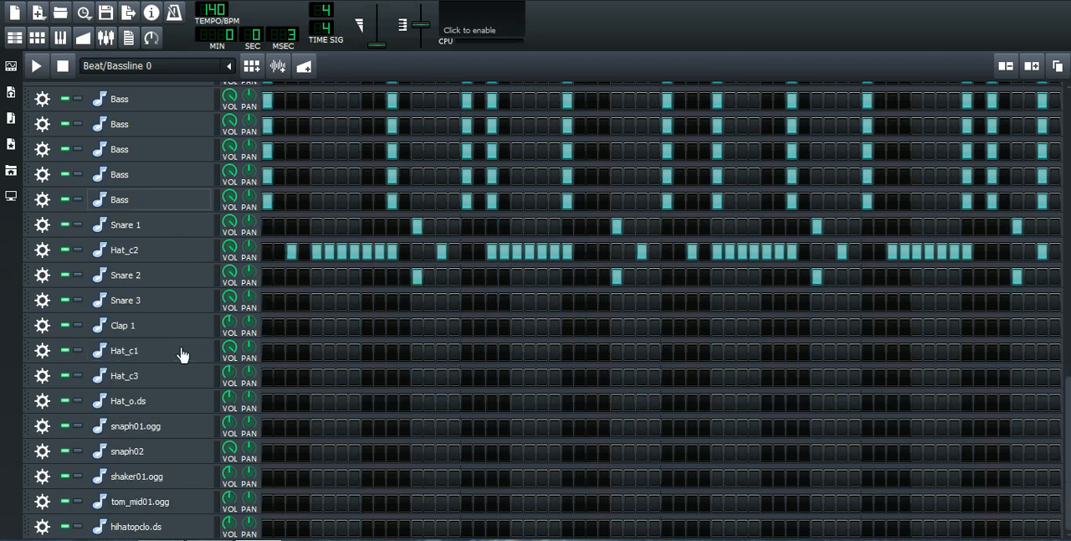
{"action": "key", "text": "space"}
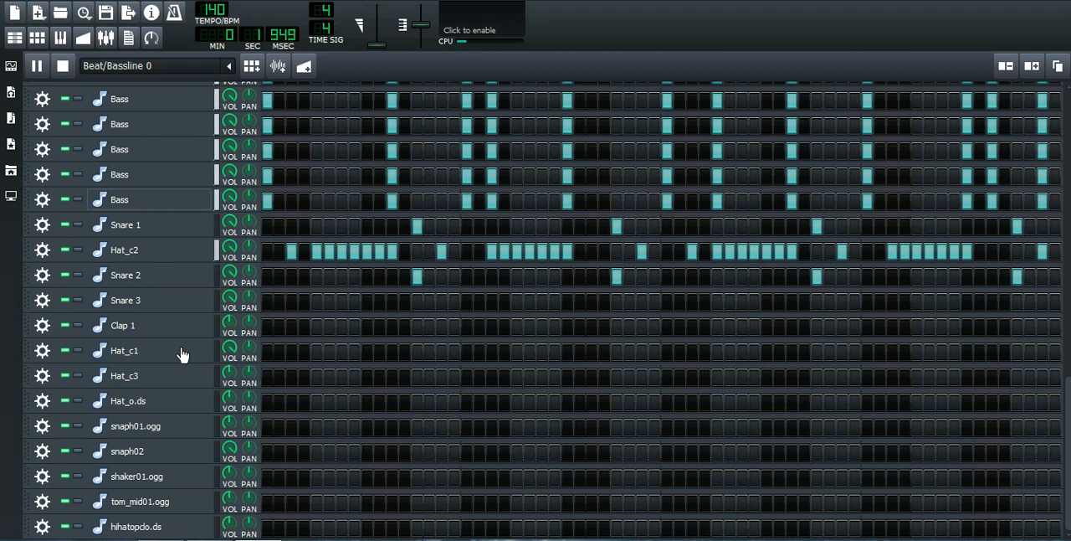
{"action": "key", "text": "space"}
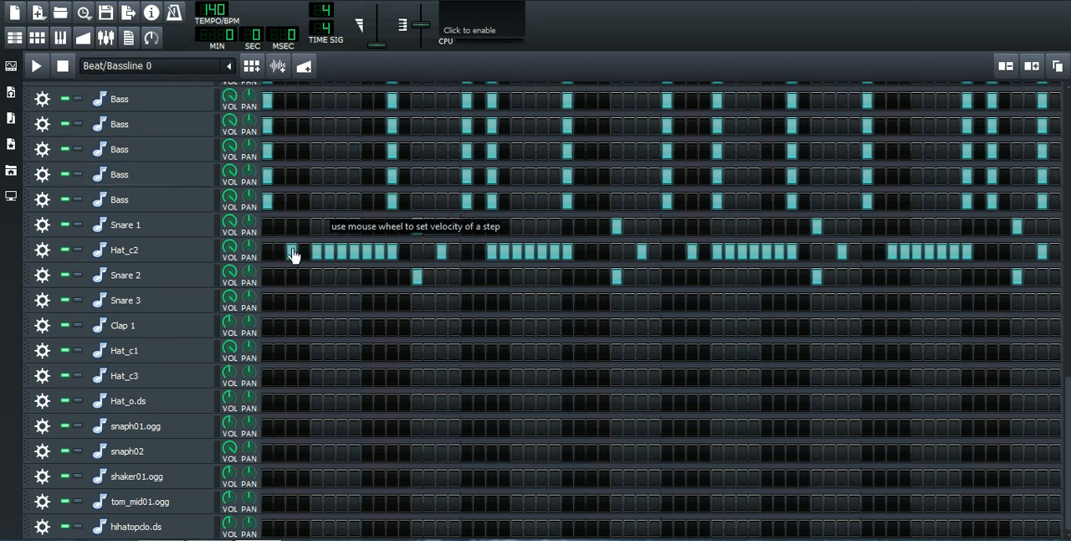
{"action": "left_click", "coordinate": [15, 38]}
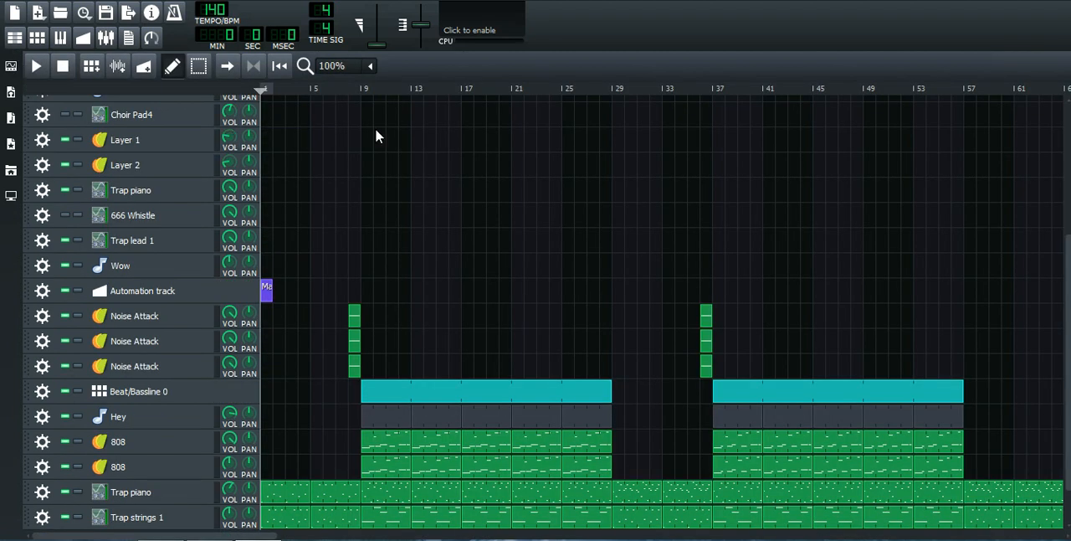
Step: Play the song from just before bar 8 to hear the drums enter at bar 9, and stop playback
{"action": "left_click_drag", "start_coordinate": [361, 96], "coordinate": [344, 94]}
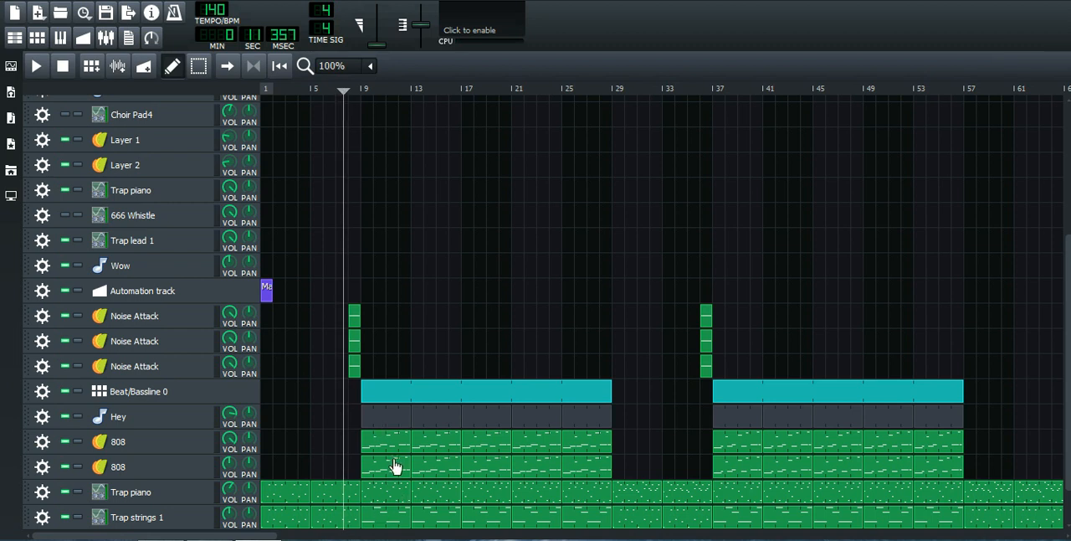
{"action": "key", "text": "space"}
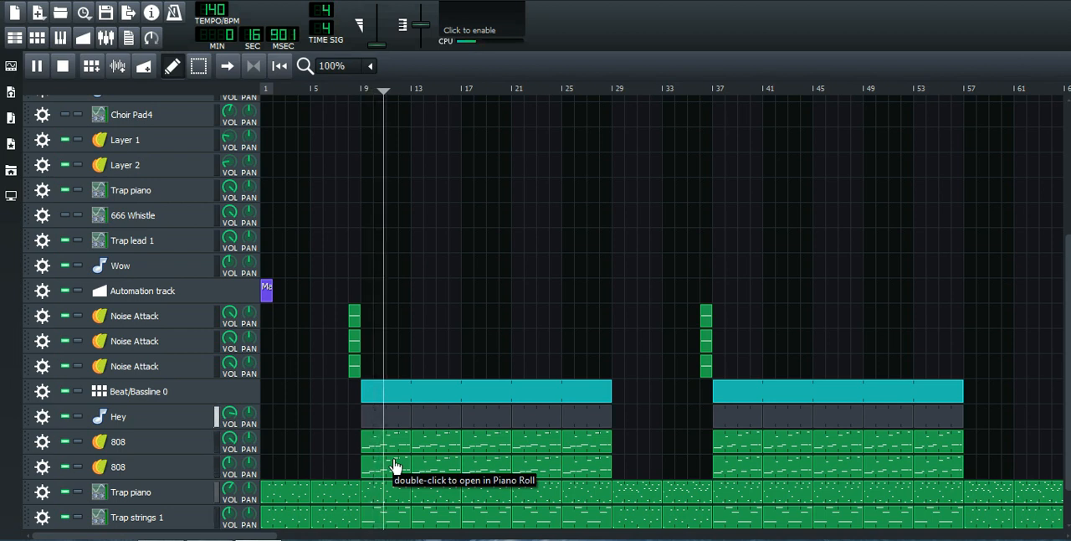
{"action": "key", "text": "space"}
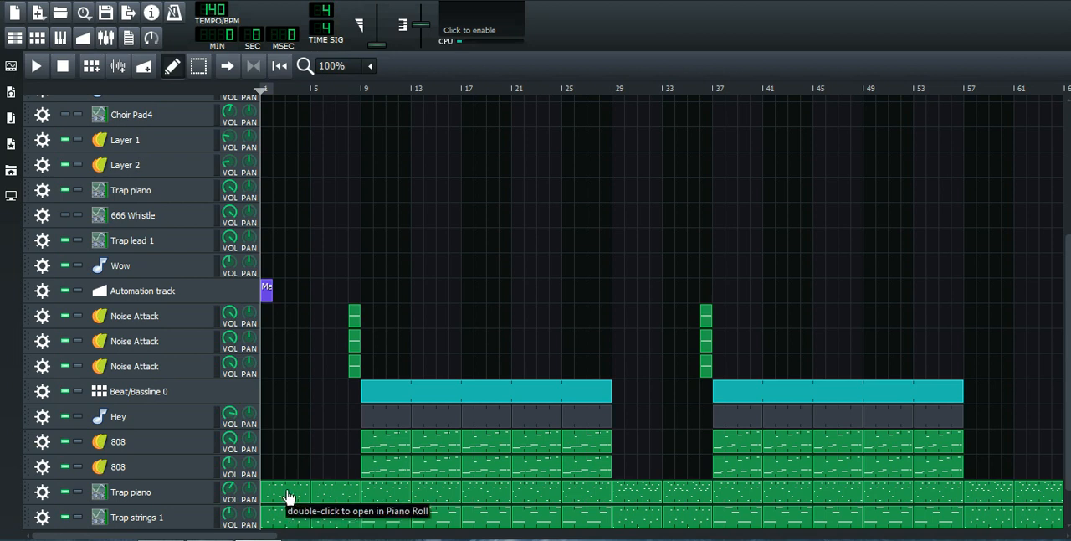
Step: Review the layered Bass tracks in Beat/Bassline 0, play the first lower Trap piano pattern on its own, and return to the song arrangement
{"action": "double_click", "coordinate": [392, 394]}
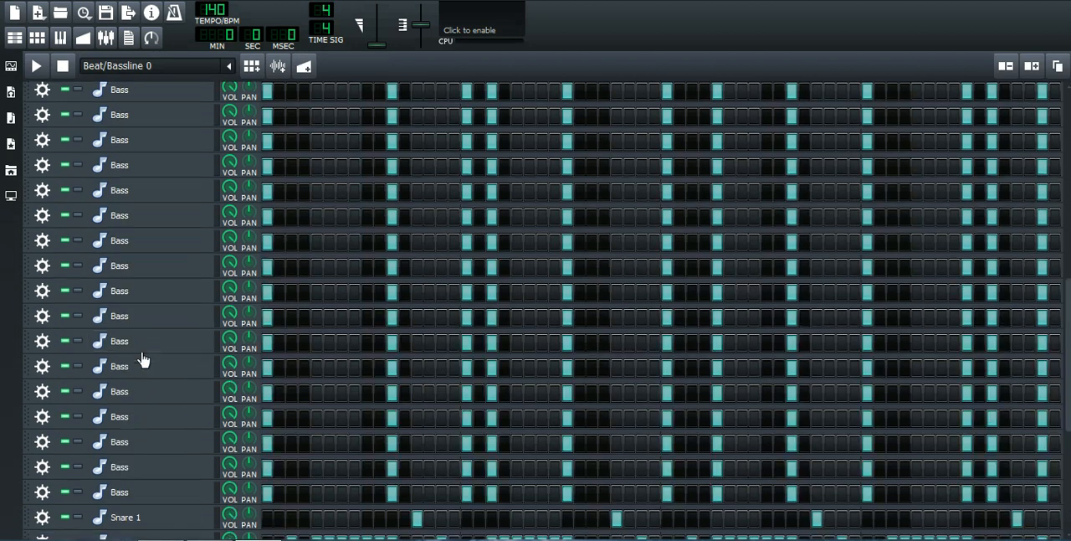
{"action": "left_click", "coordinate": [14, 38]}
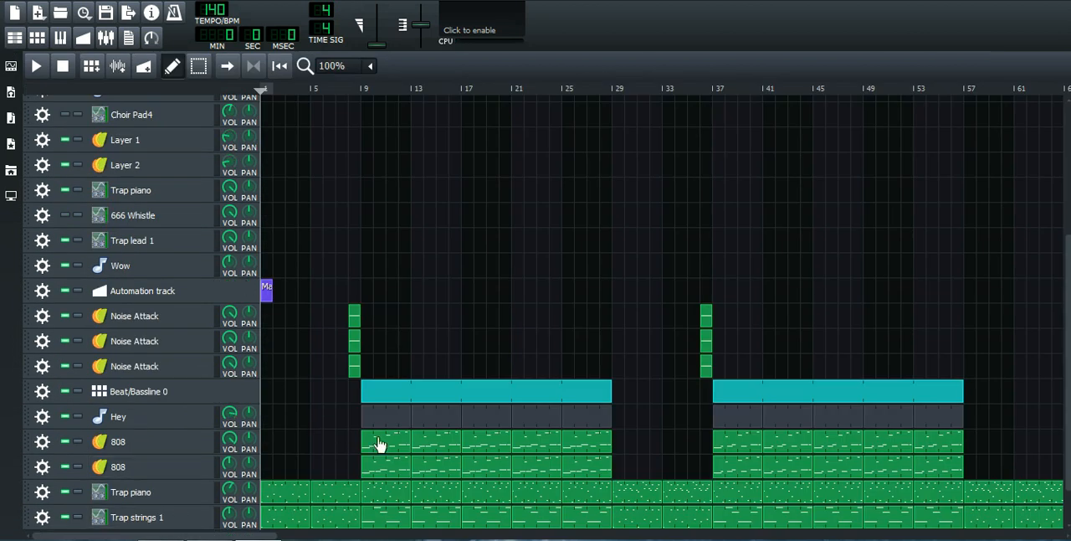
{"action": "double_click", "coordinate": [270, 494]}
{"action": "key", "text": "space"}
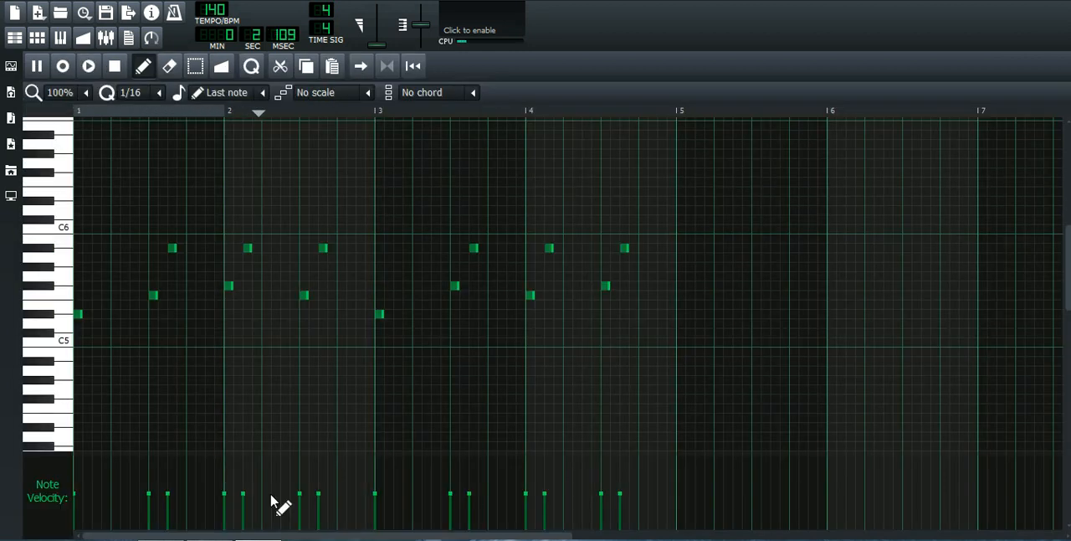
{"action": "left_click", "coordinate": [15, 37]}
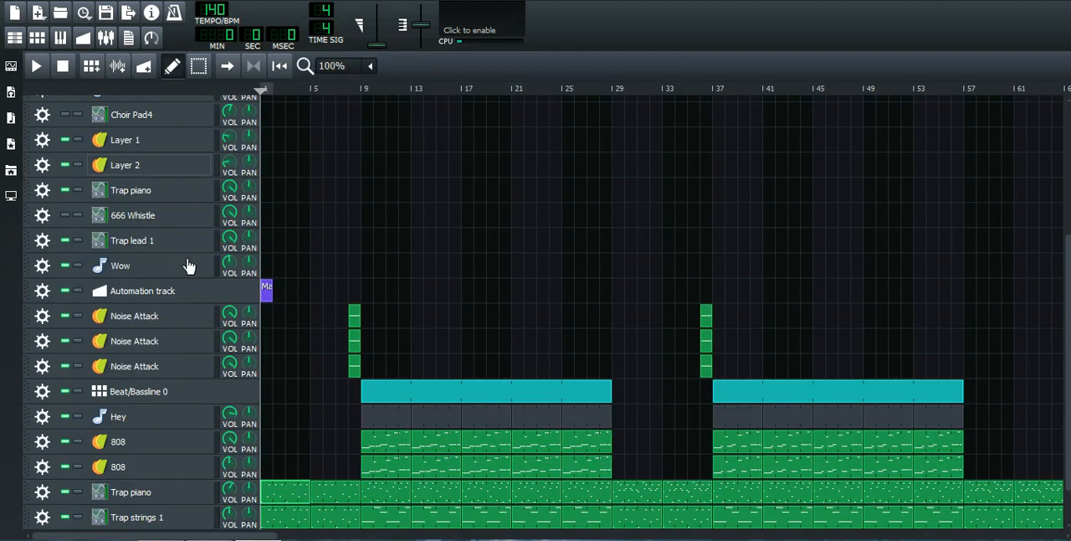